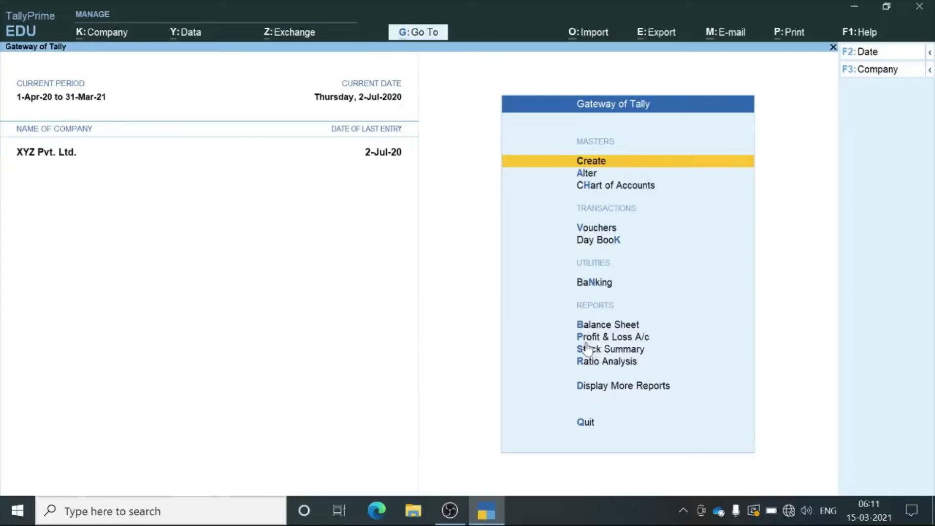
Record and save a contra voucher crediting Cash and debiting Bank of Baroda A/c with 10,000, allocated as a Cash transaction.
key(v)
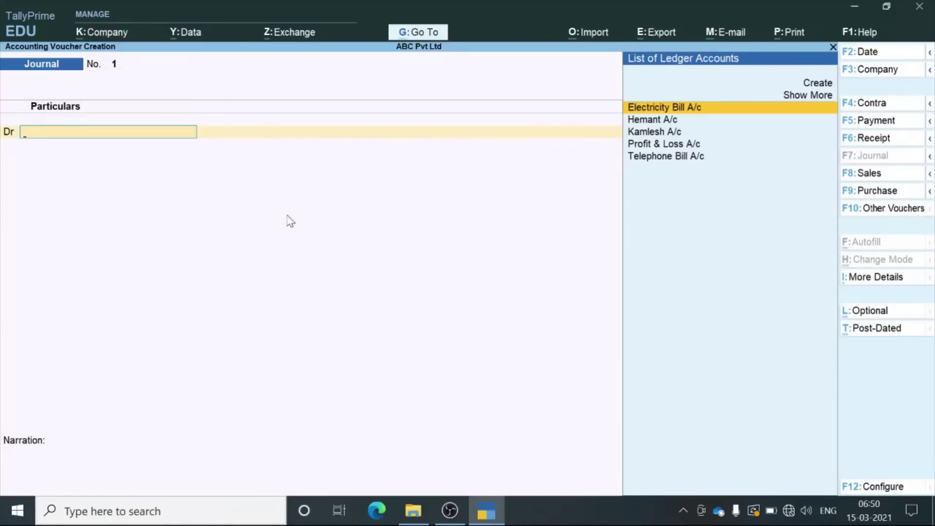
key(F4)
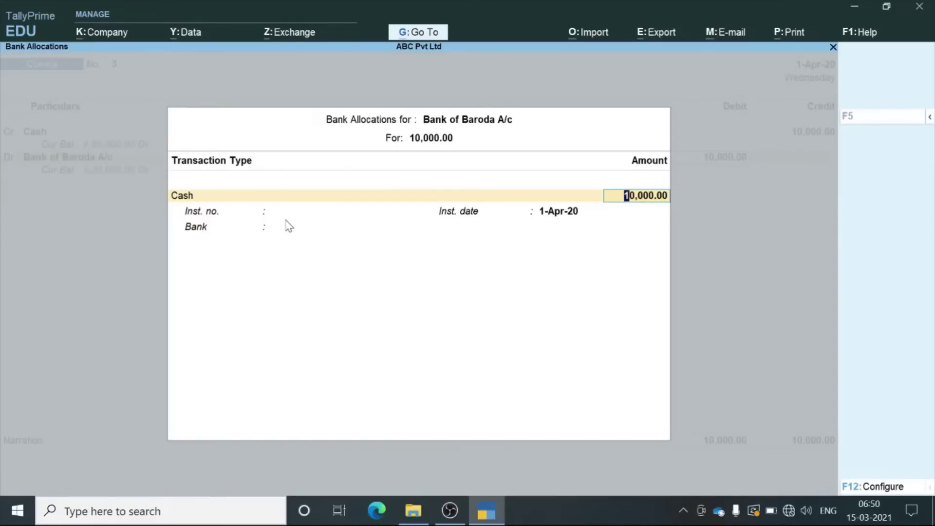
key(Return)
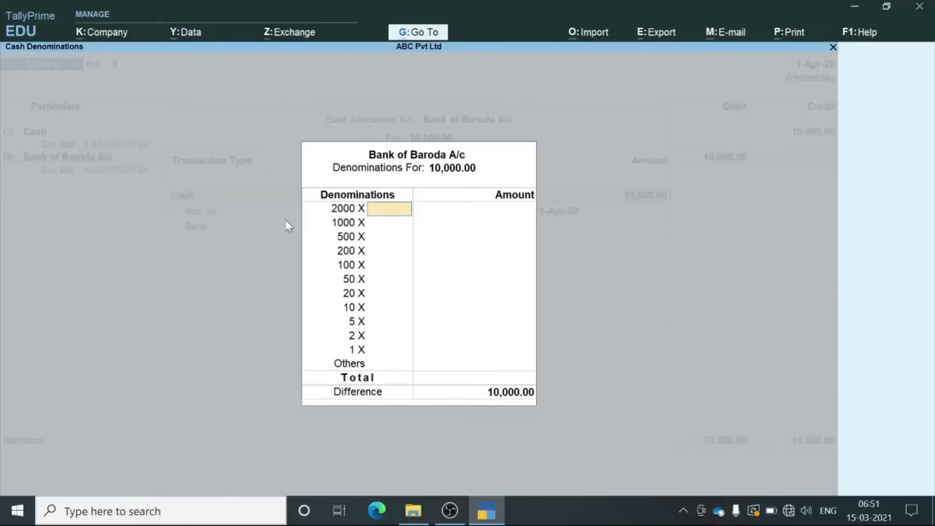
key(ctrl+a)
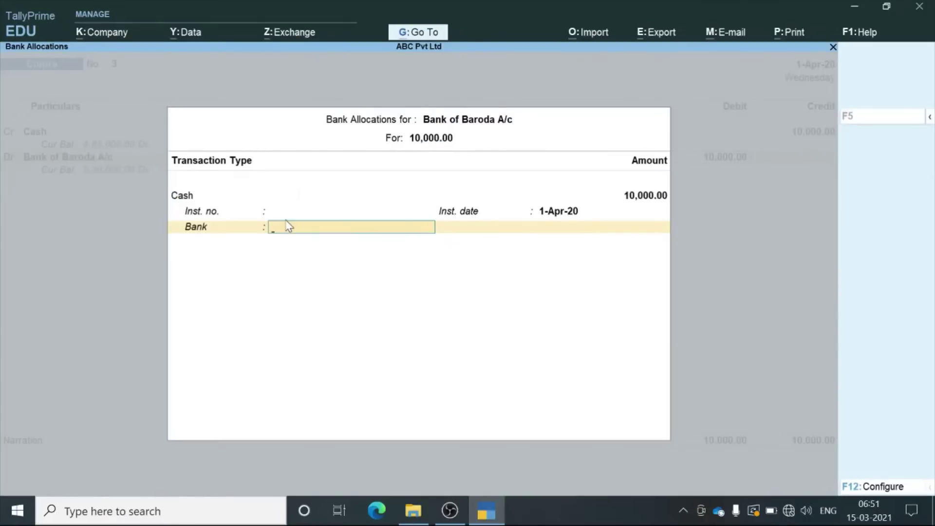
key(ctrl+a)
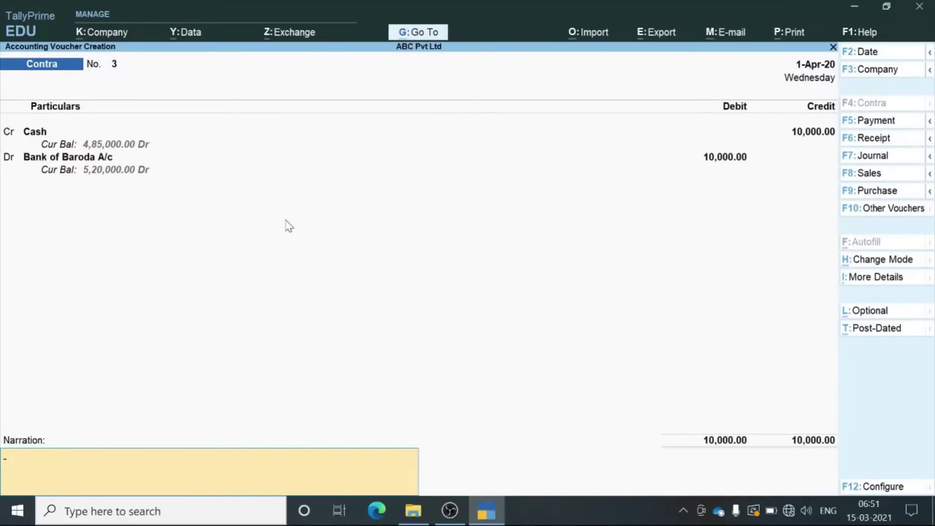
key(ctrl+a)
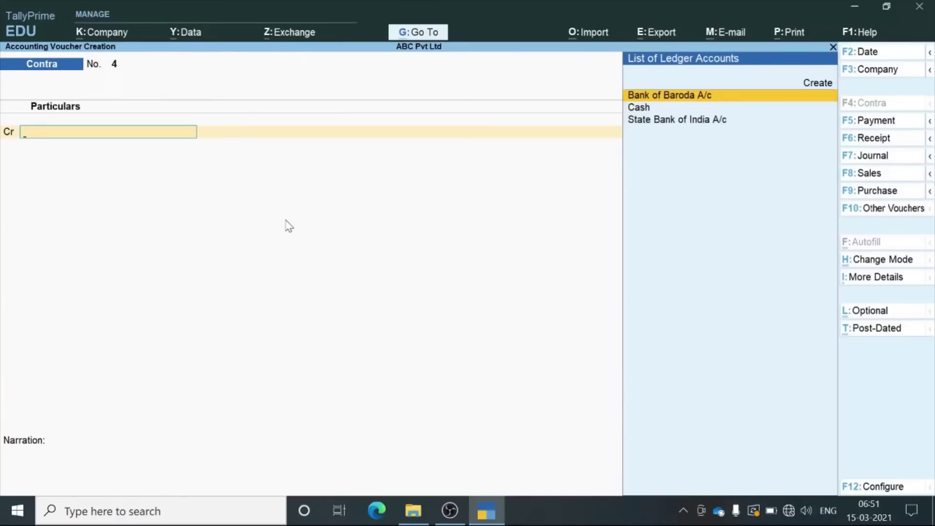
Credit State Bank of India A/c with 5,000 in the new contra voucher.
text(S)
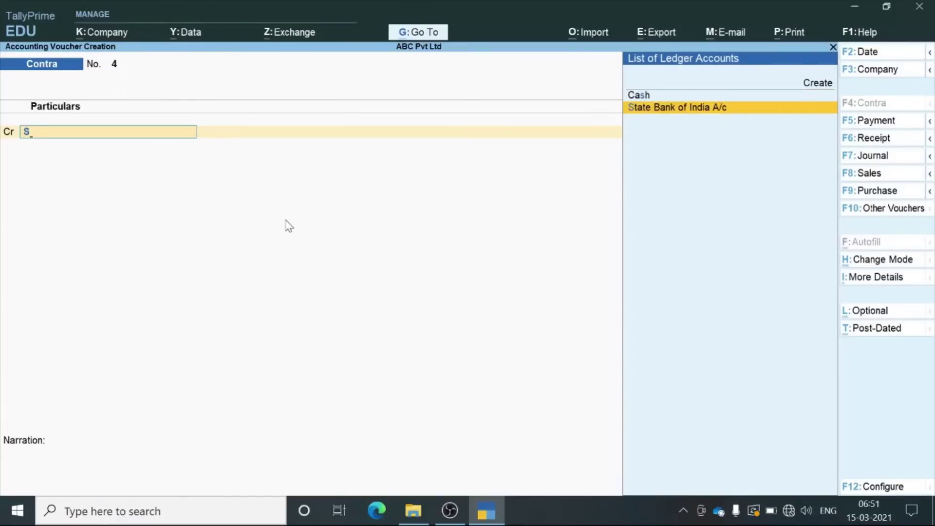
key(Return)
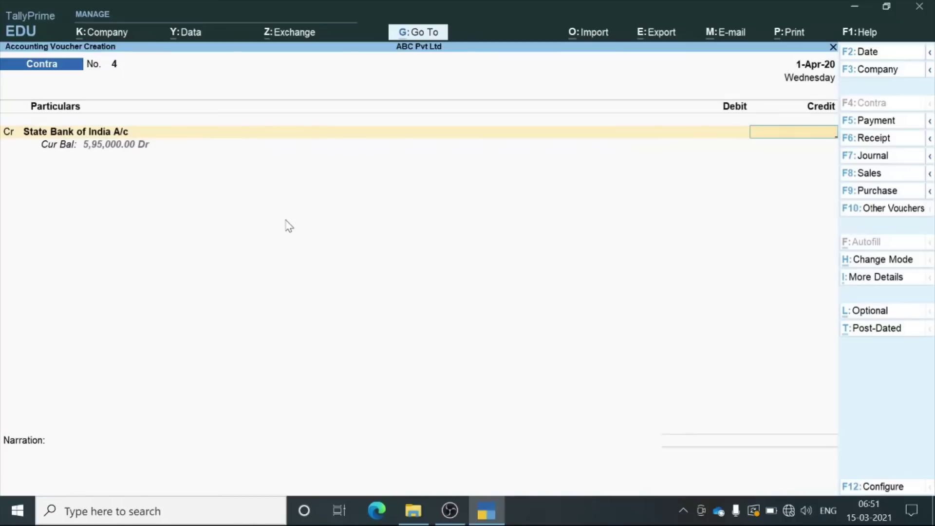
text(5,00)
text(000)
key(Return)
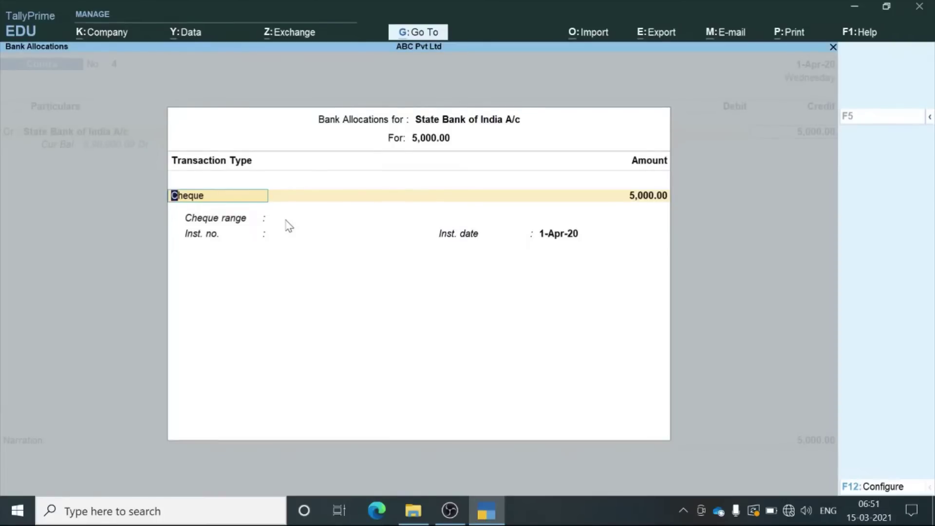
Allocate the State Bank of India amount as an ATM transaction, debit Cash with 5,000 and save the contra voucher.
key(space)
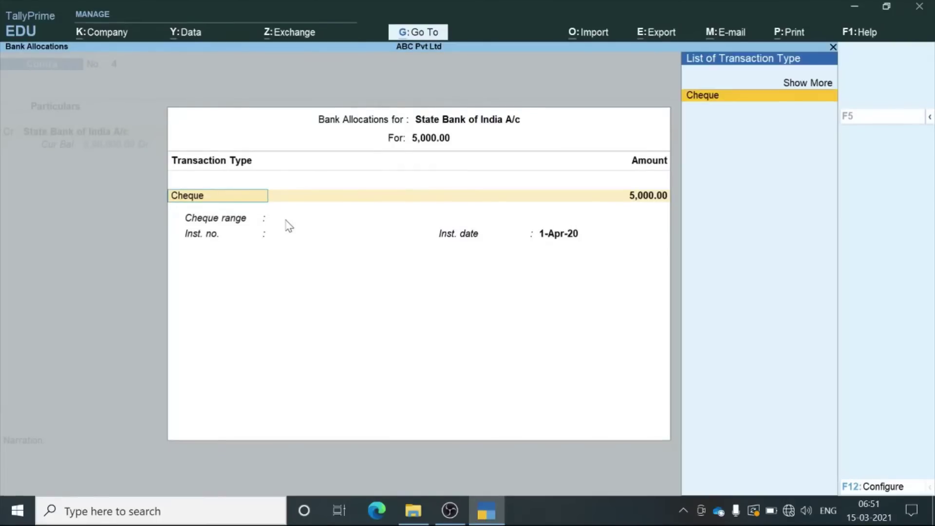
click(798, 82)
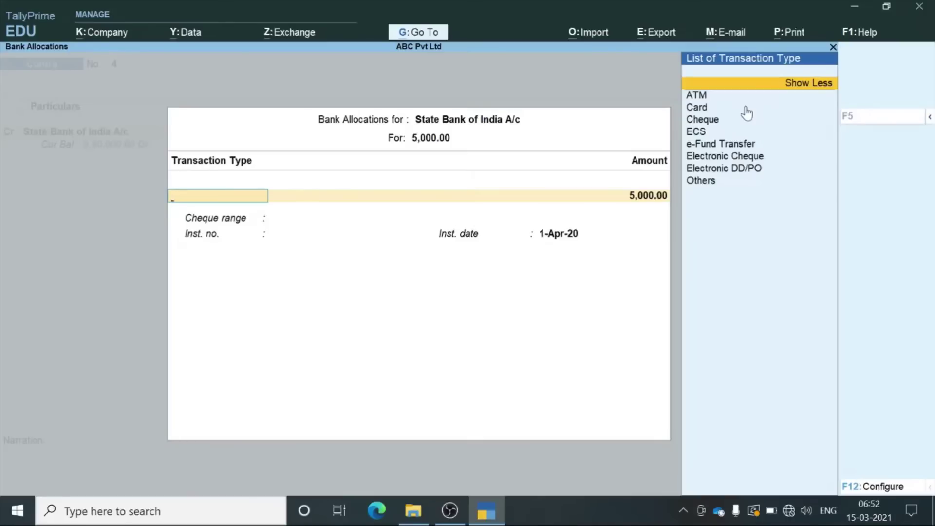
click(704, 101)
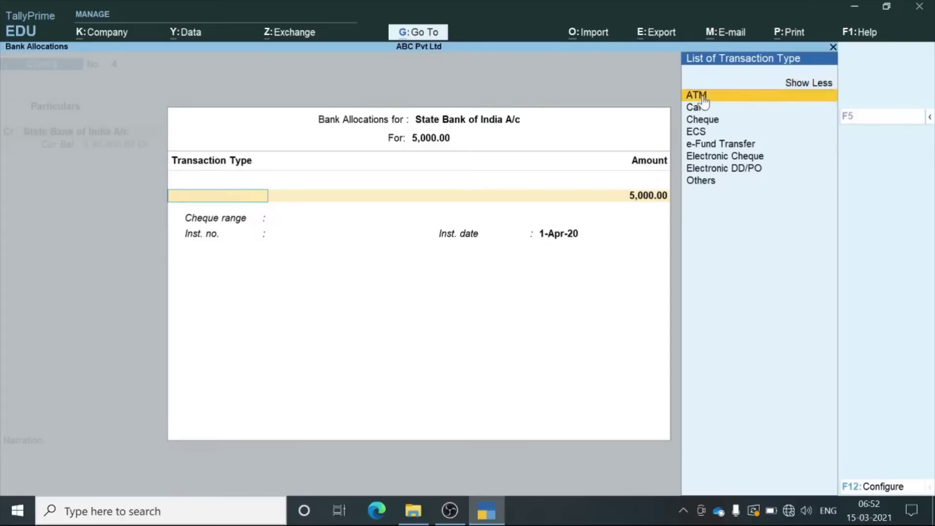
click(704, 97)
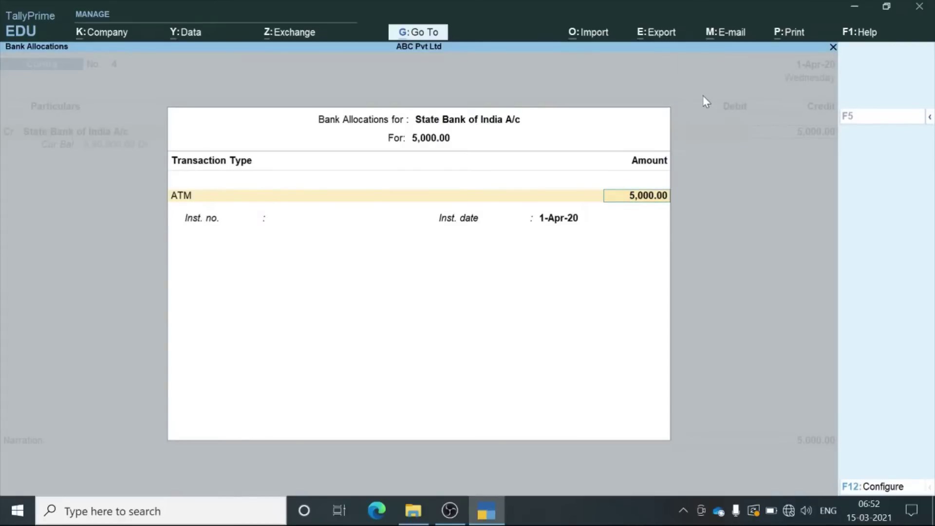
key(Return)
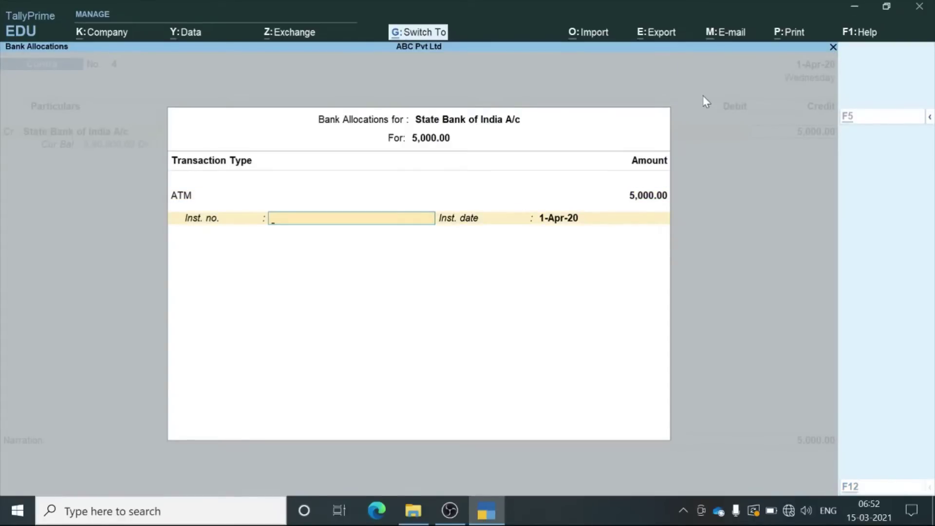
key(Return)
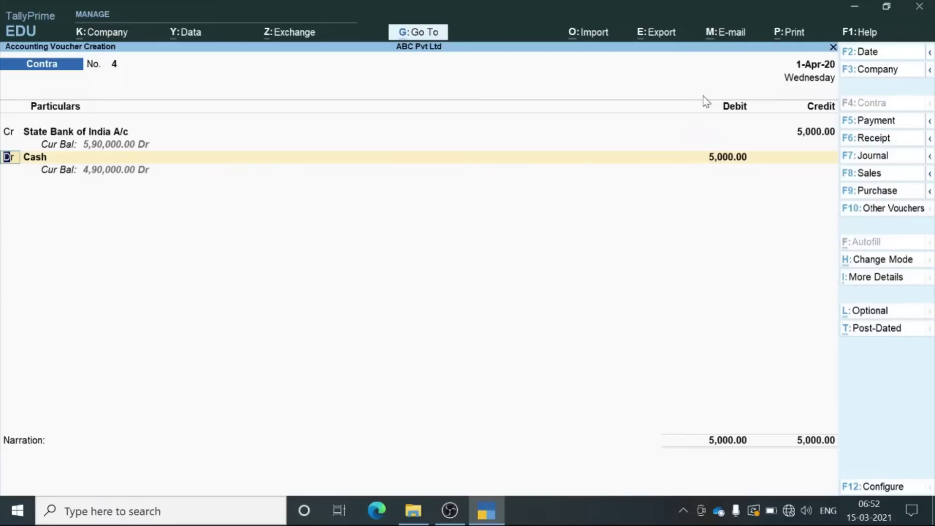
key(Return)
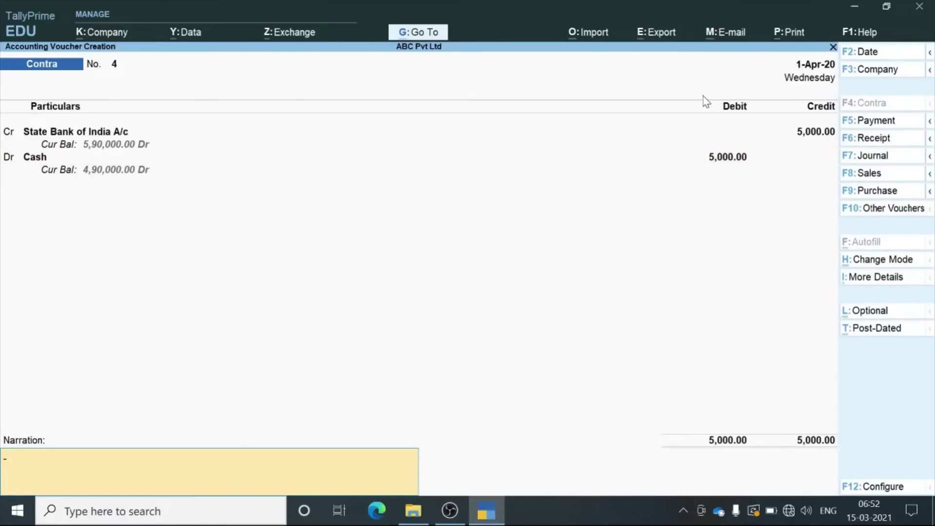
key(ctrl+a)
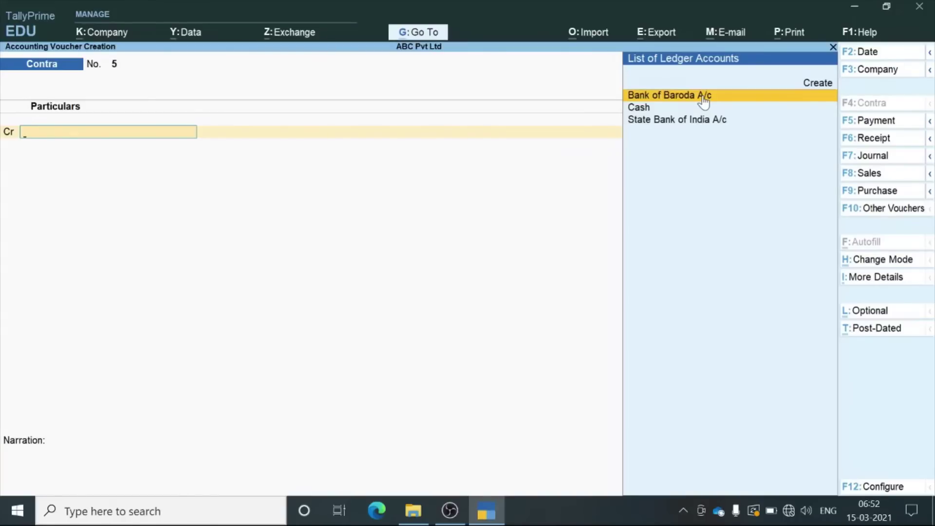
Credit Bank of Baroda A/c with 15,000 in the new contra voucher, using e-Fund Transfer as the transaction type.
click(704, 97)
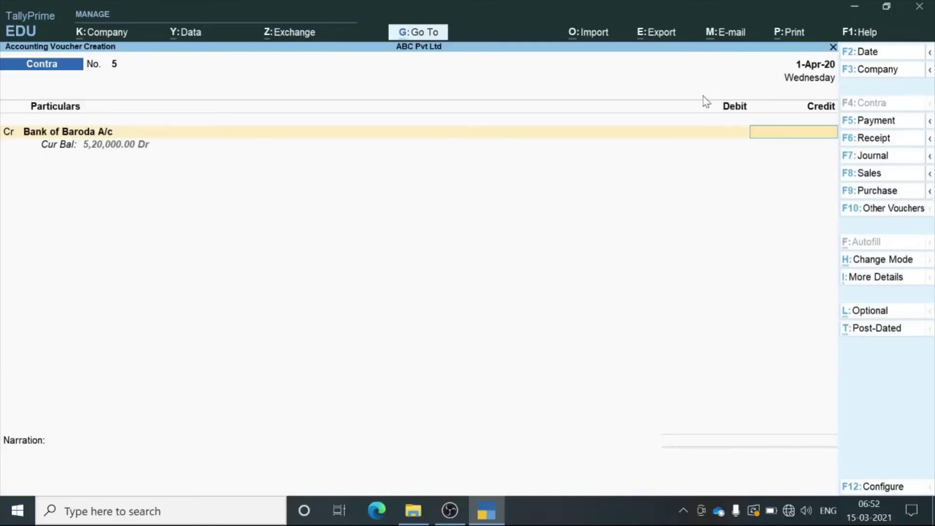
text(15000)
key(Return)
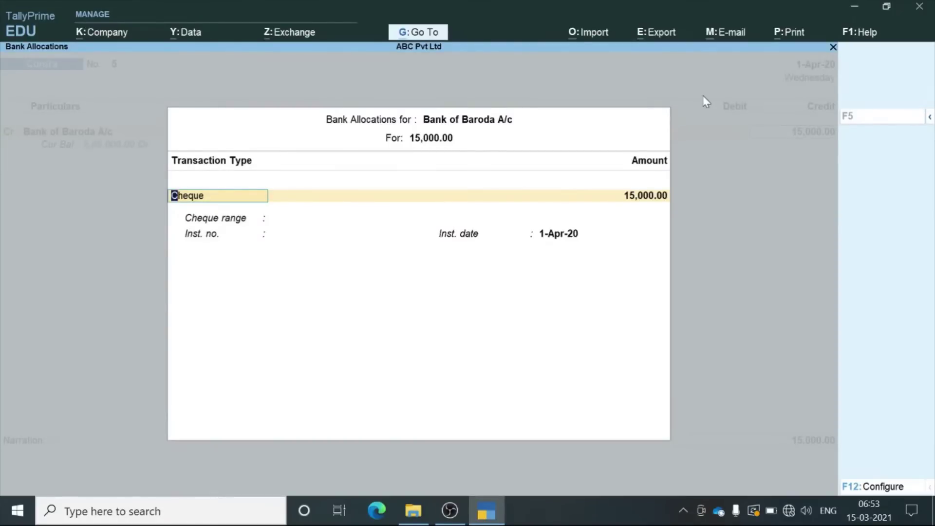
key(Right)
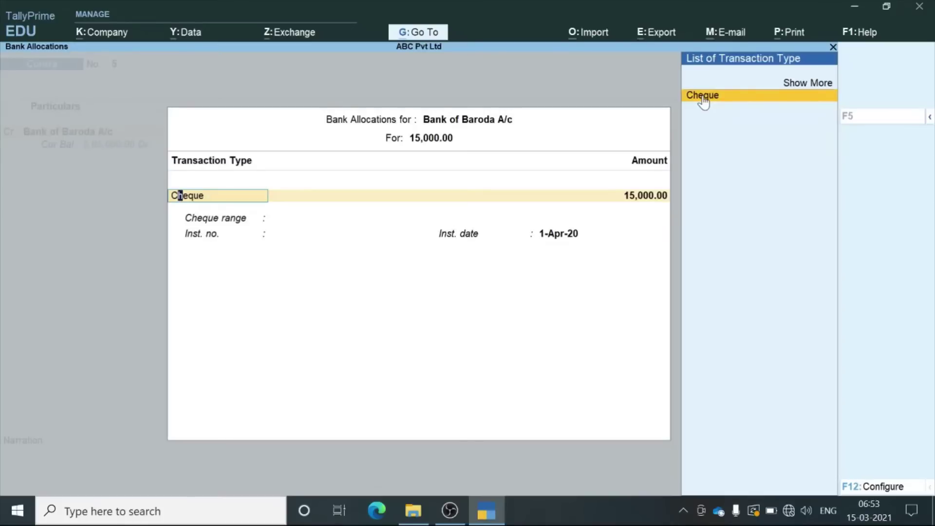
click(798, 85)
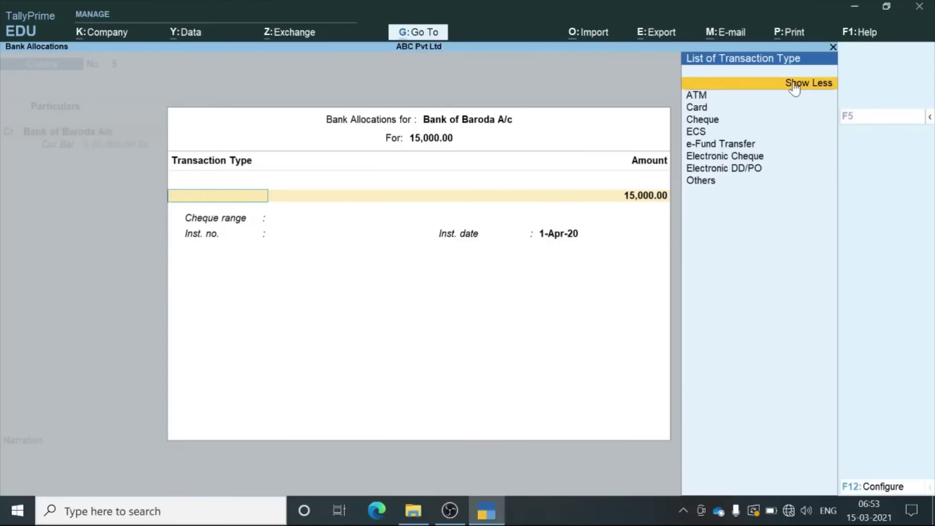
click(717, 144)
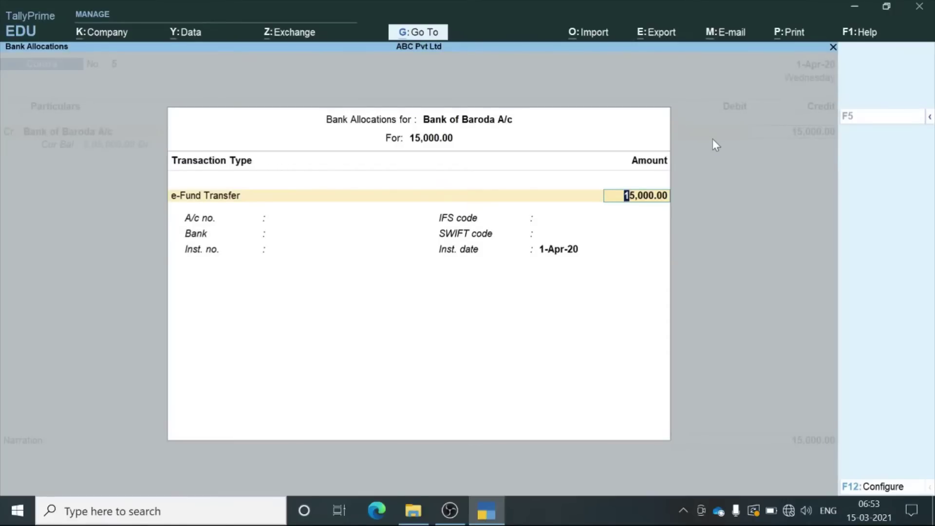
key(Return)
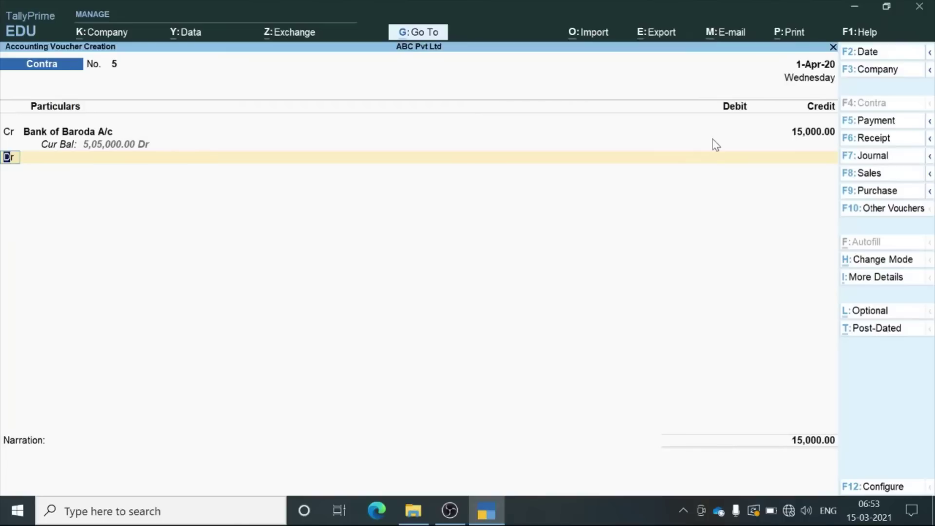
Debit State Bank of India A/c with 15,000, accept its e-Fund Transfer bank allocation and save the contra voucher.
key(Return)
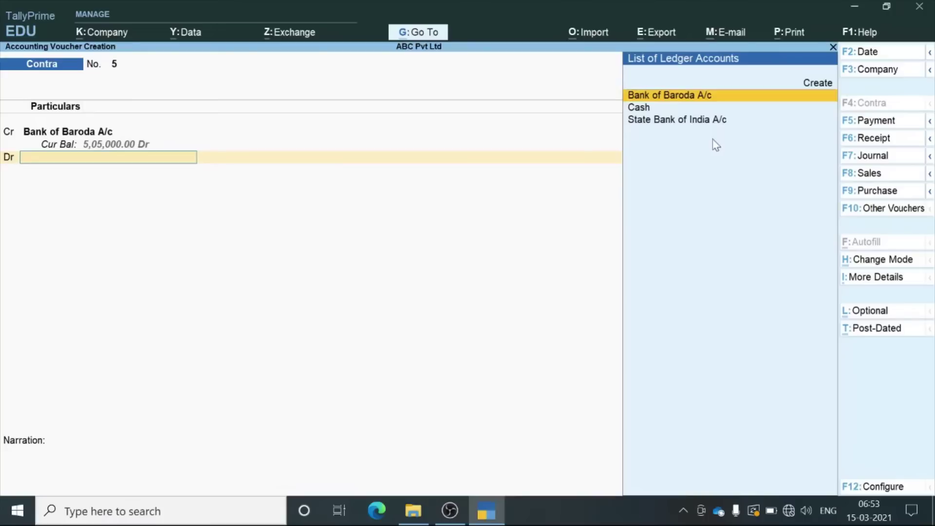
key(Down)
key(Down)
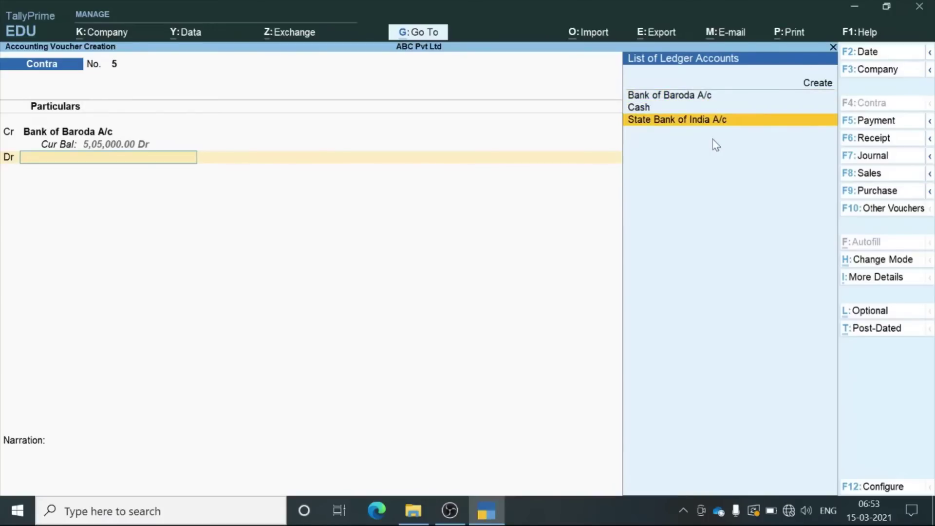
key(Return)
key(Return)
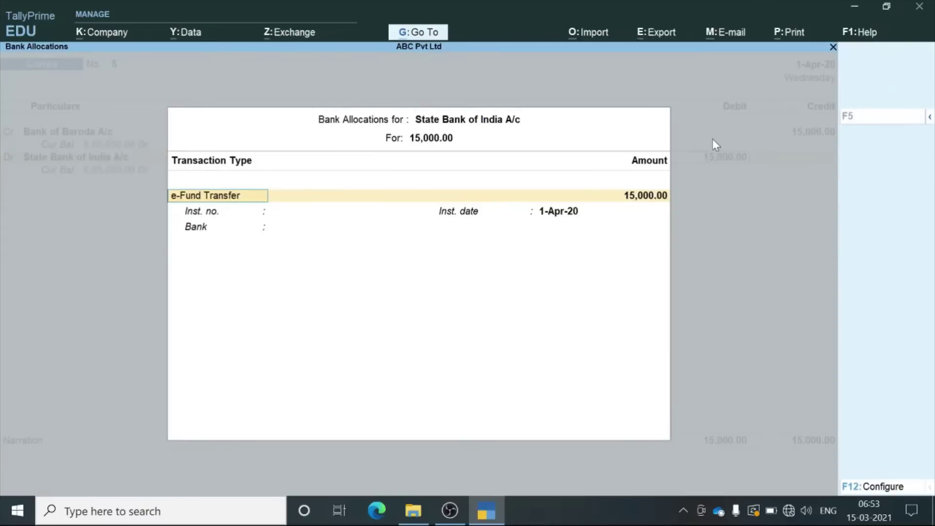
key(Return)
key(Return)
key(Return)
key(Return)
key(Return)
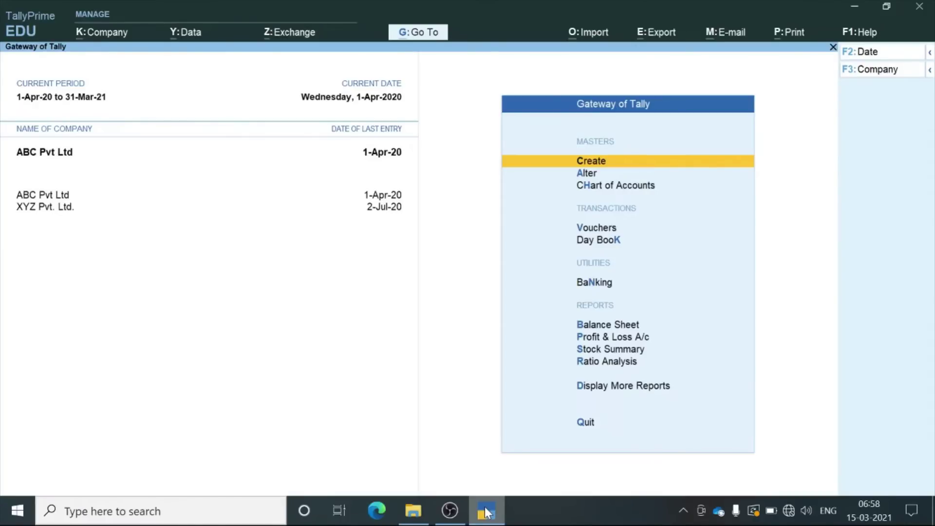
Review the contra vouchers in the Day Book and return to the Gateway of Tally.
key(k)
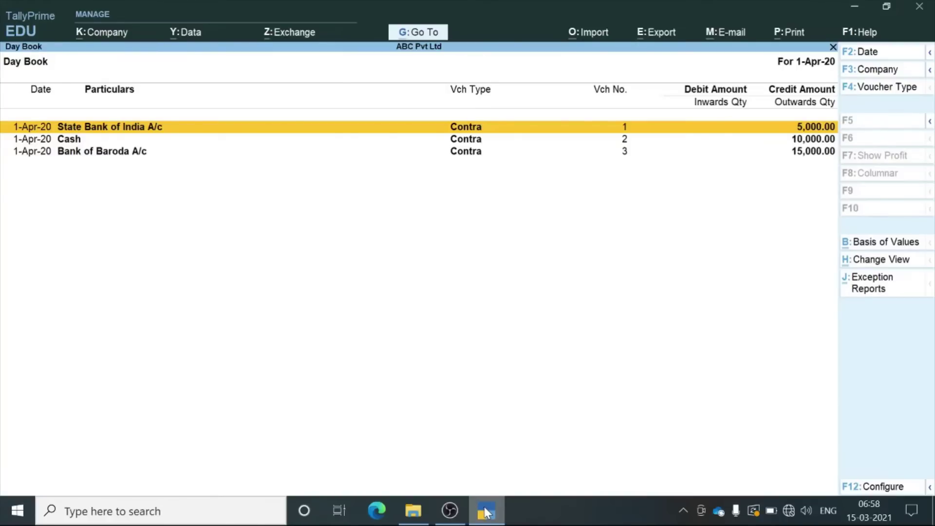
key(Escape)
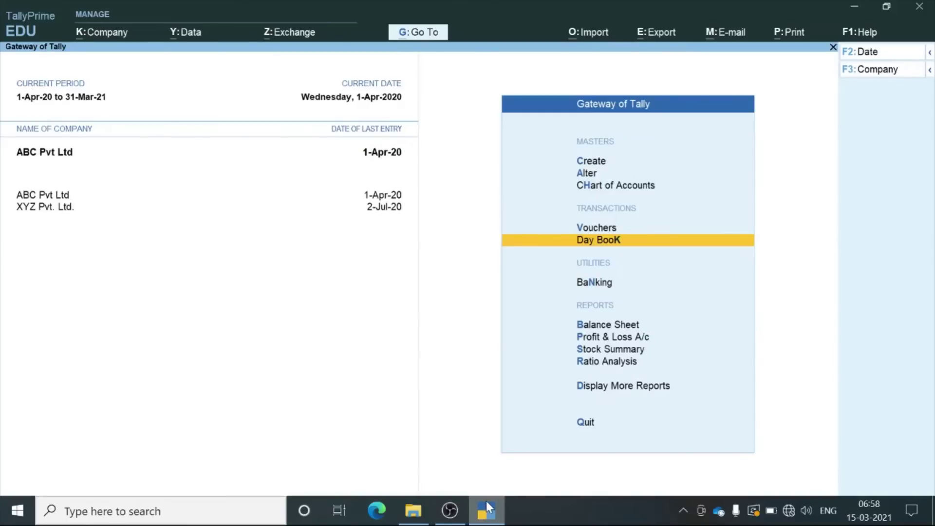
View the Bank Reconciliation for Bank of Baroda A/c and for State Bank of India A/c.
key(Down)
key(Down)
key(Up)
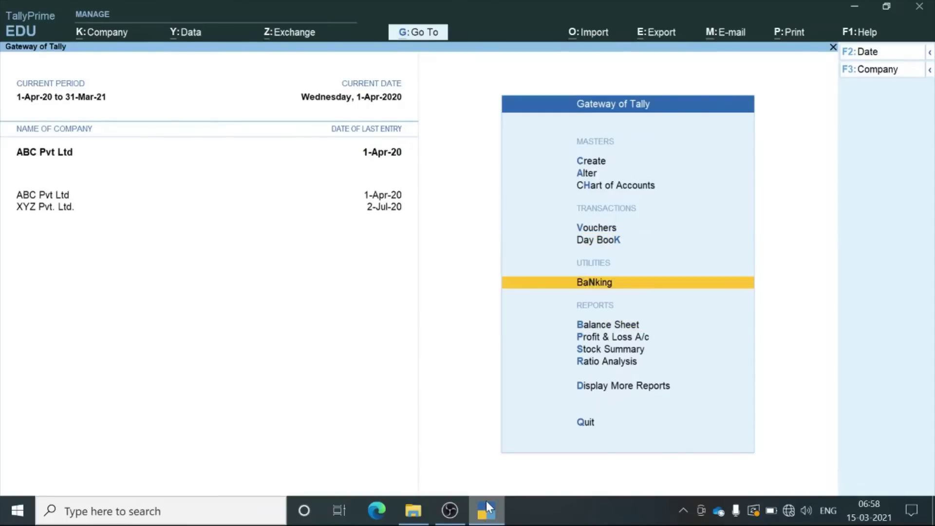
key(Return)
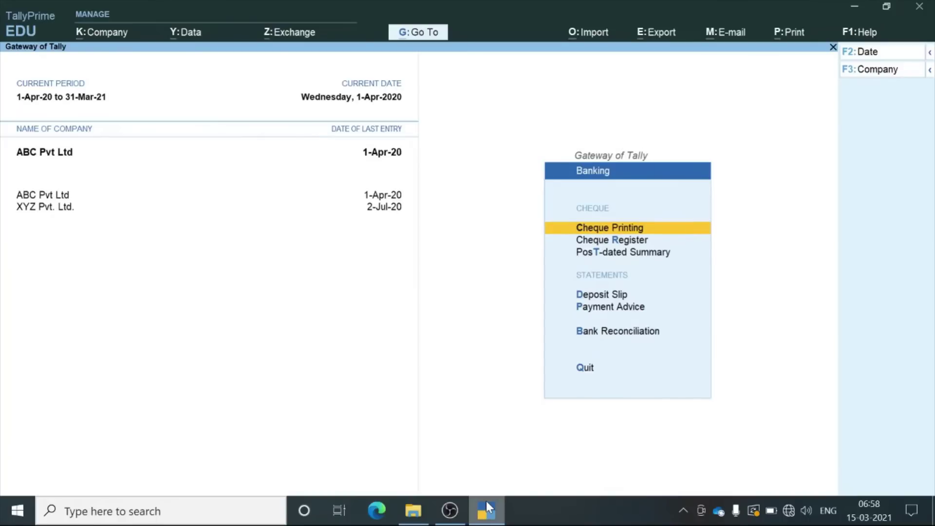
key(b)
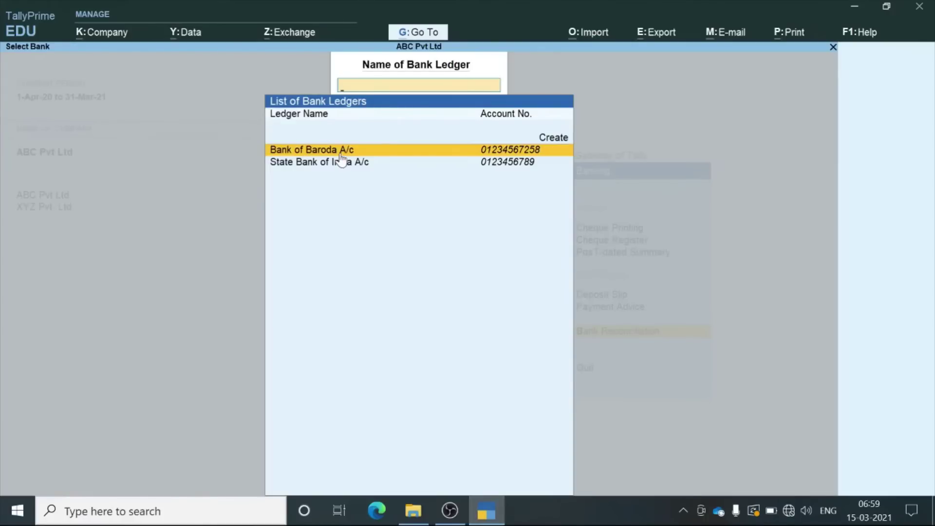
key(Return)
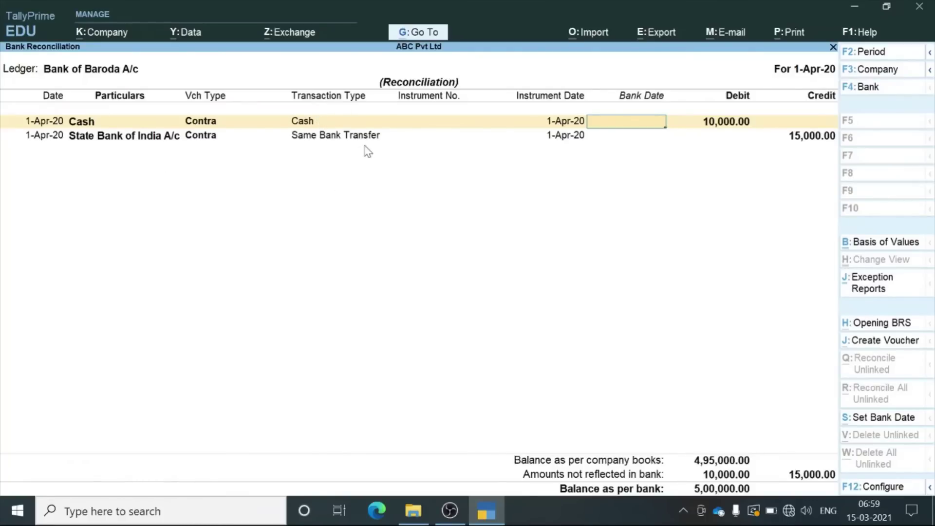
key(F4)
click(338, 162)
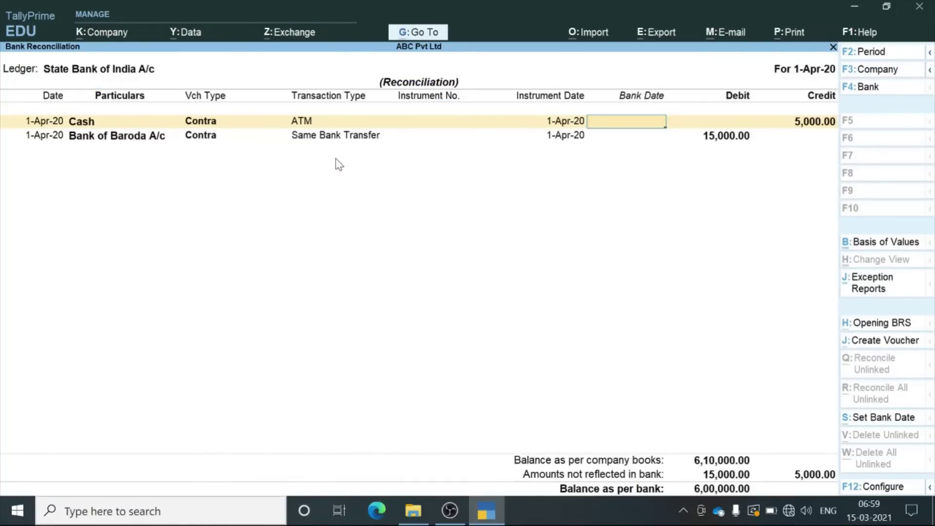
Start a payment voucher debiting the second of the two personal party accounts with 10,000, adjusted On Account.
key(alt+j)
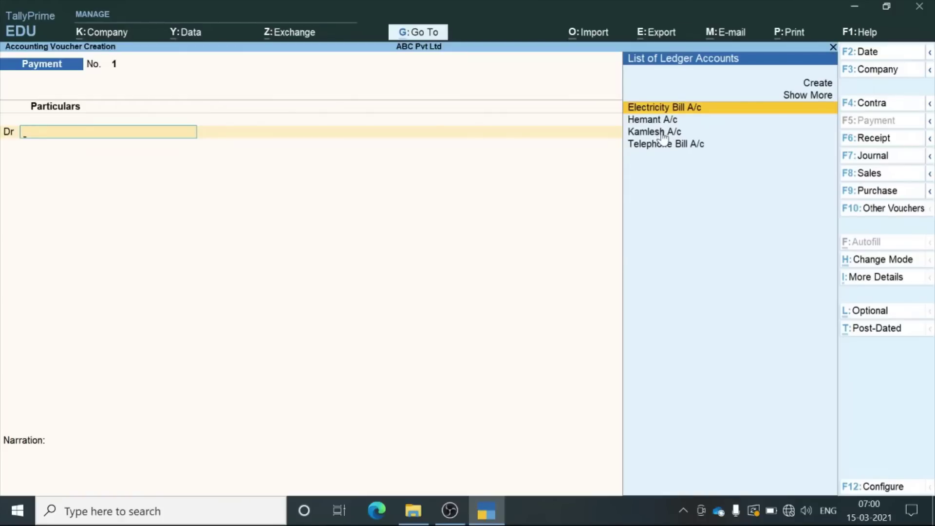
click(661, 132)
text(10000)
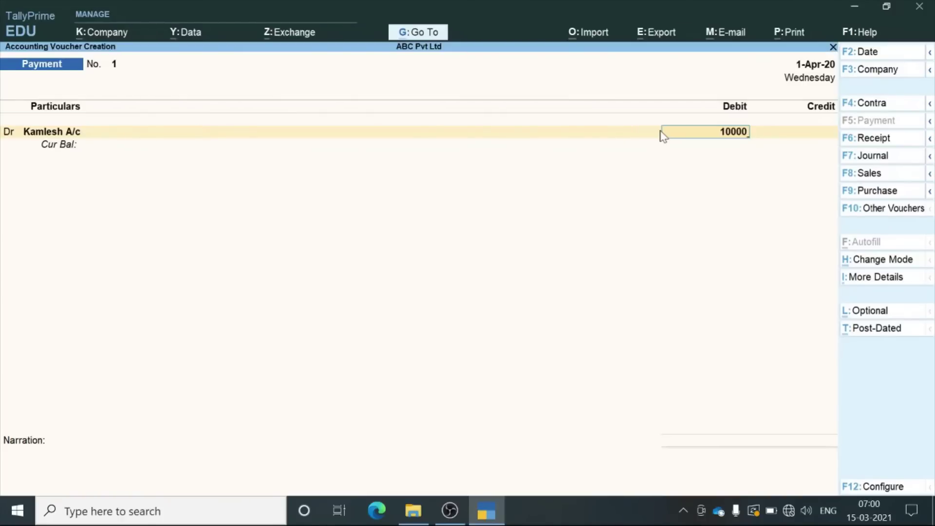
key(Return)
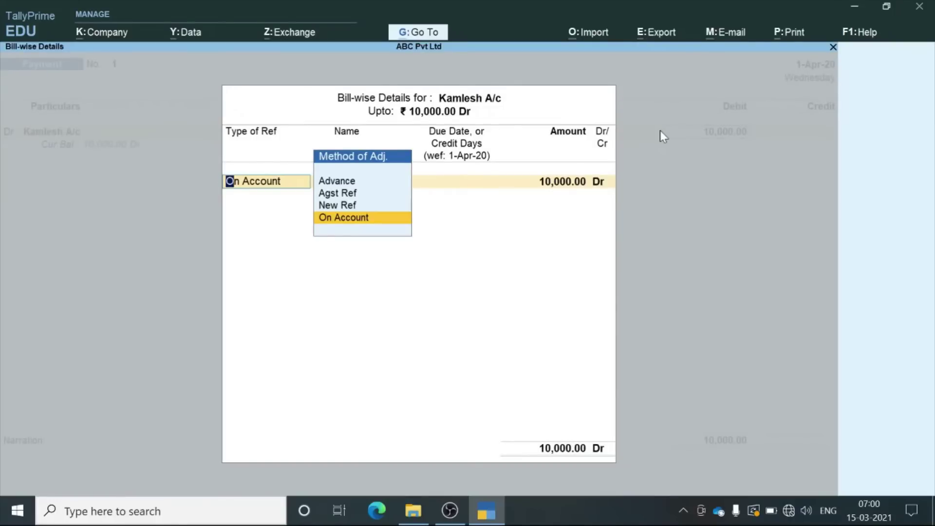
key(Return)
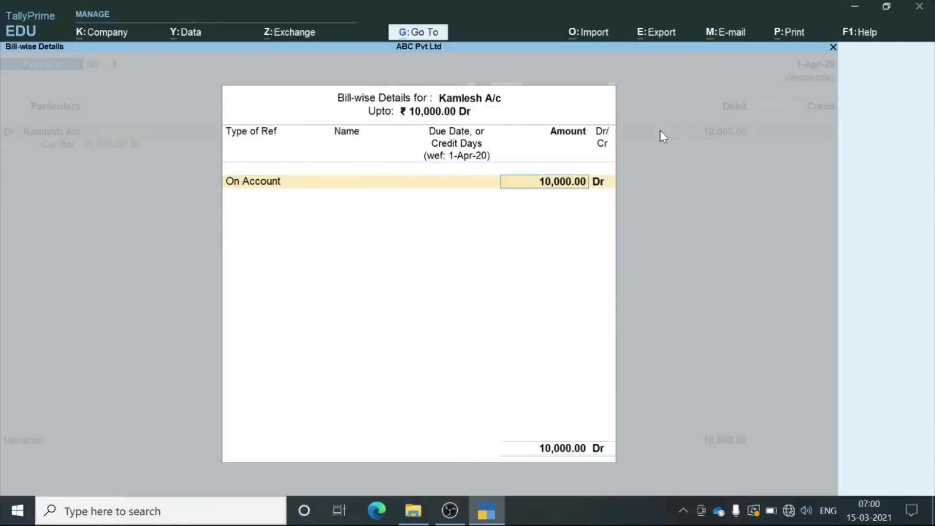
key(BackSpace)
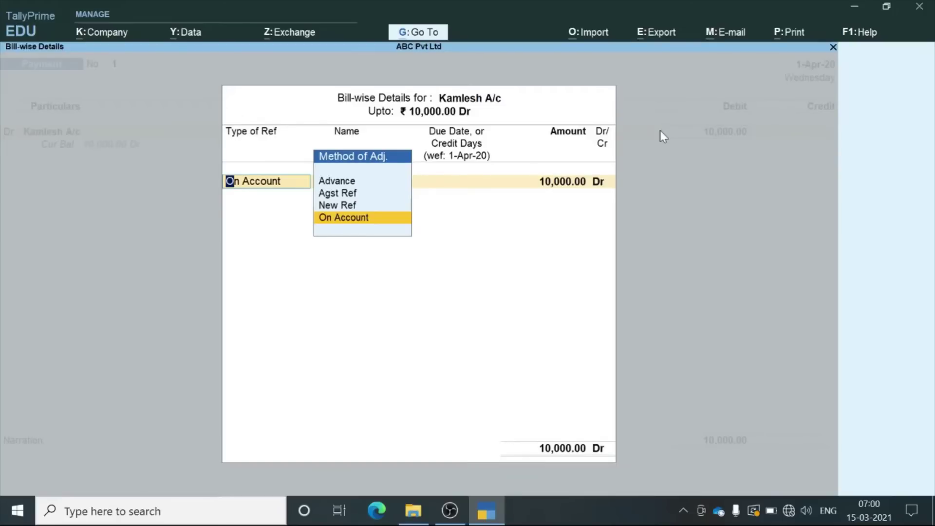
key(Return)
key(Return)
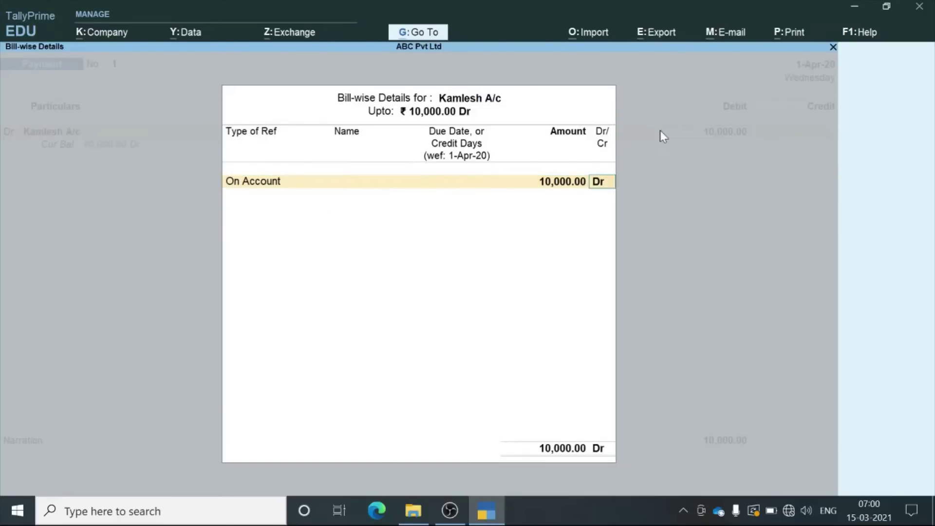
key(Return)
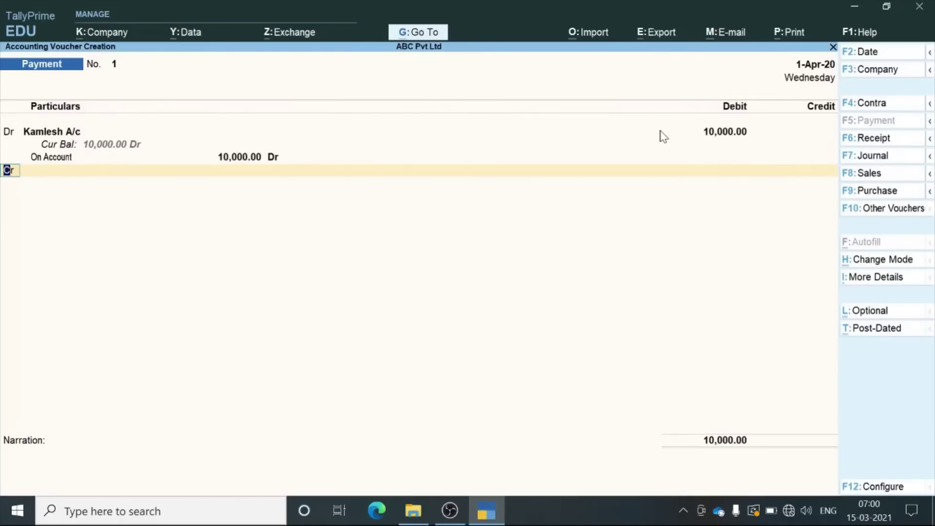
Credit State Bank of India A/c with 10,000 in the payment voucher.
key(Return)
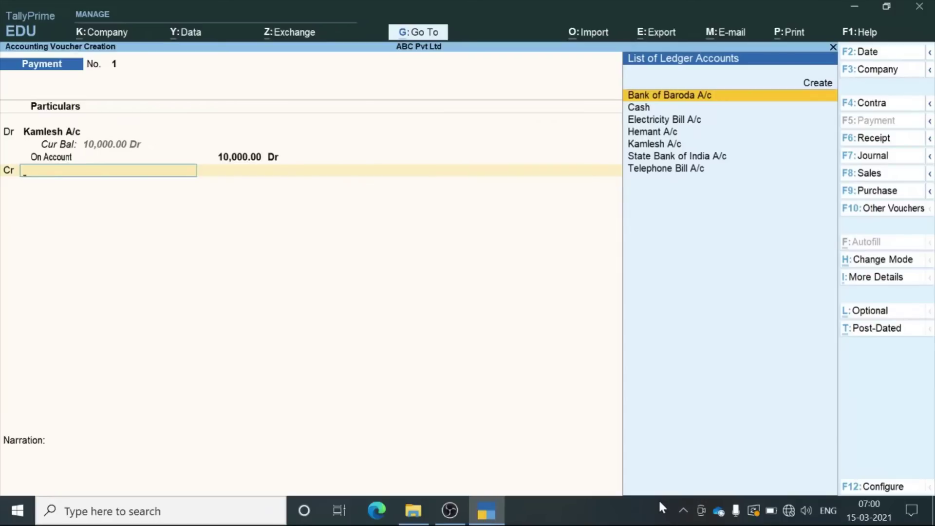
key(Down)
key(Down)
key(Down)
key(Down)
key(Down)
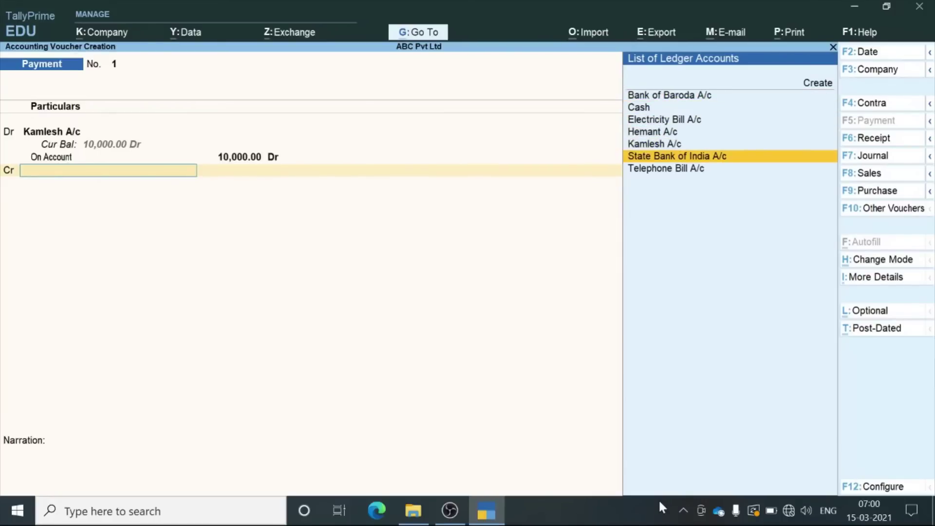
key(Return)
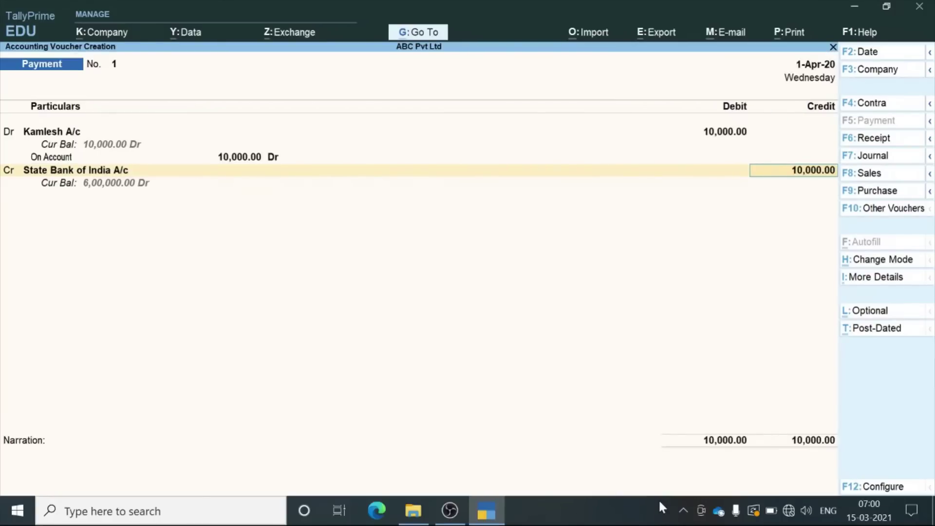
Allocate the State Bank of India A/c payment as e-Fund Transfer and save the voucher without a narration.
key(Return)
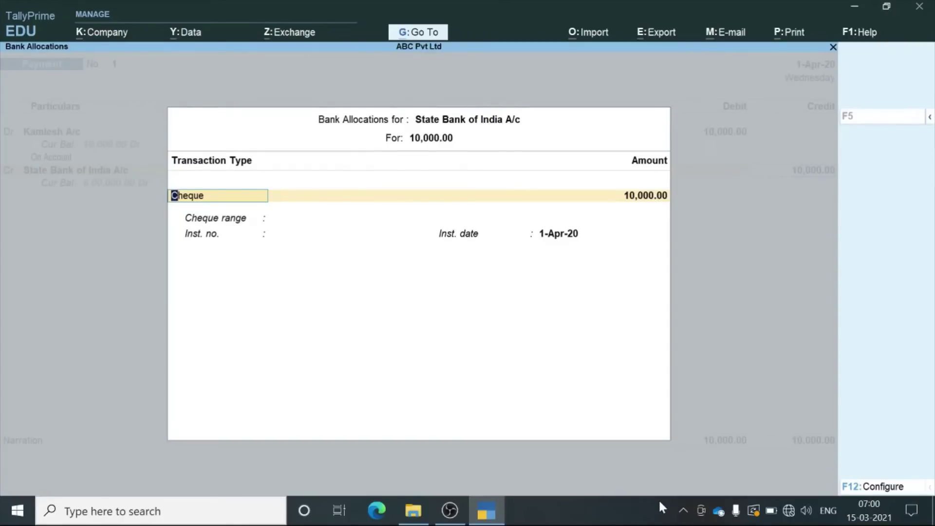
text(c)
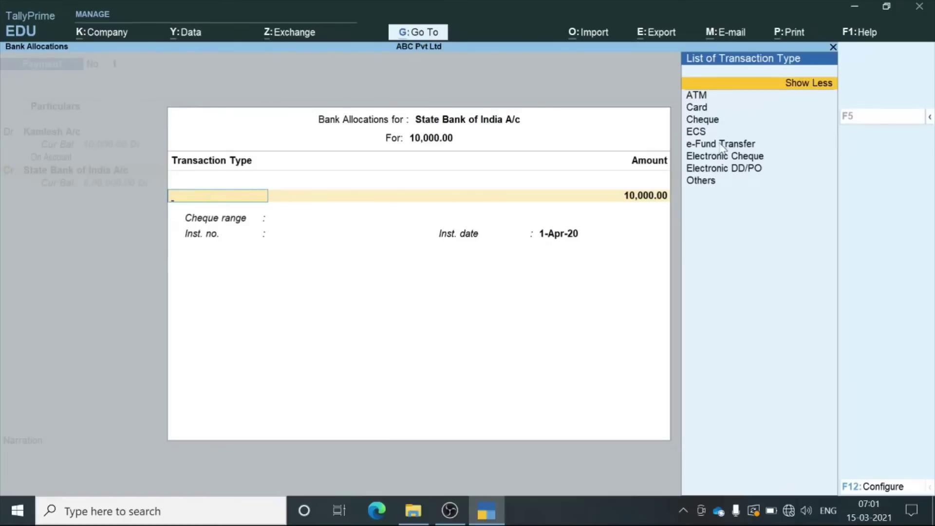
click(712, 142)
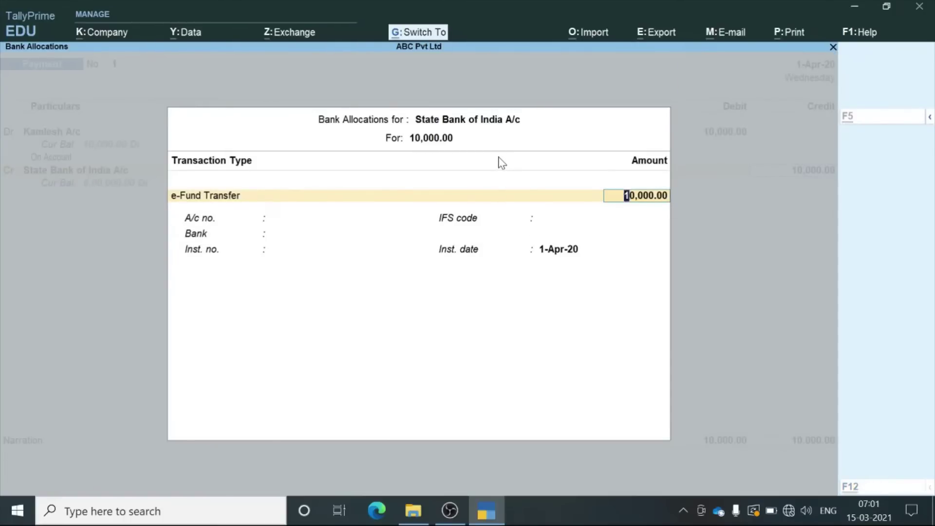
key(ctrl+a)
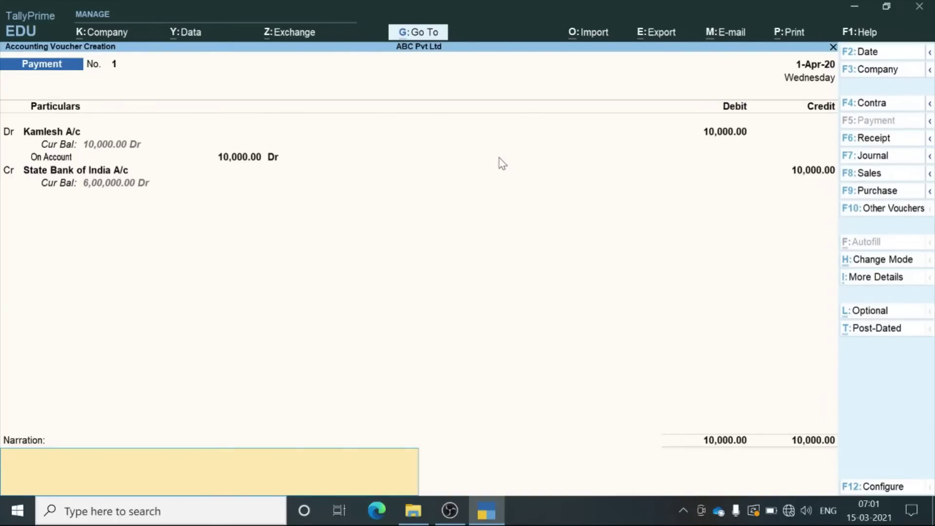
key(ctrl+a)
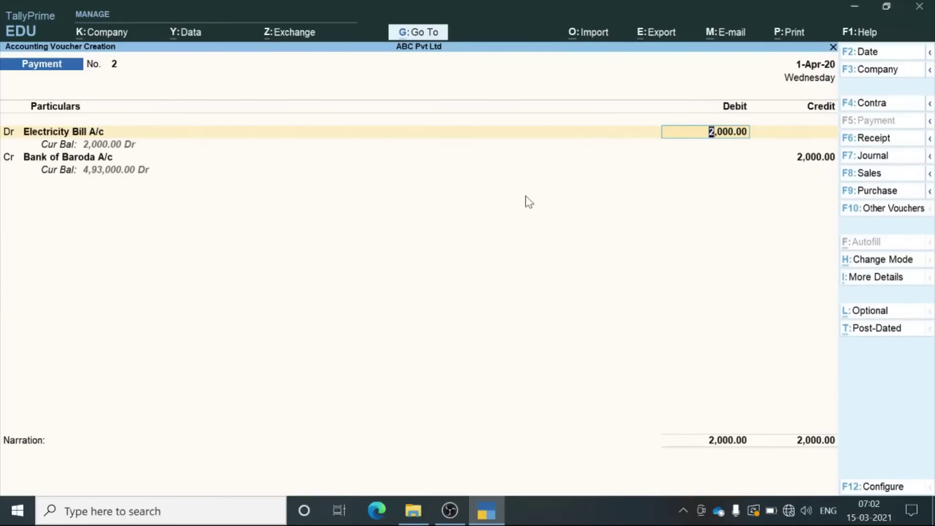
Accept the 2,000 Electricity Bill A/c payment from Bank of Baroda A/c with its e-Fund Transfer allocation, and save the voucher.
key(Return)
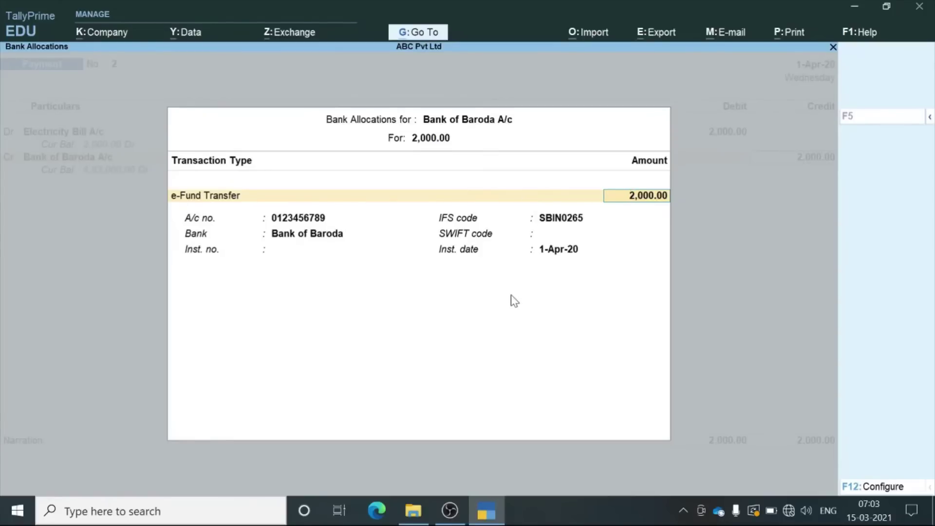
key(Return)
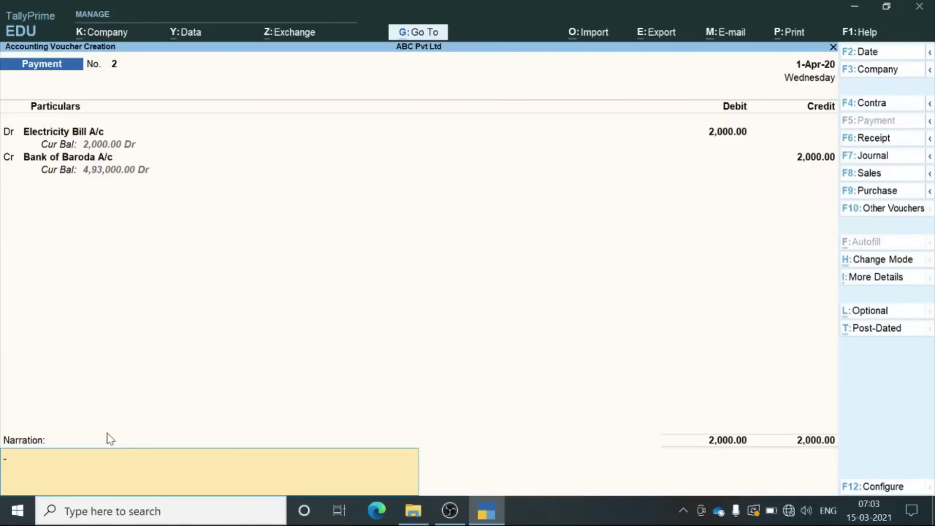
key(ctrl+a)
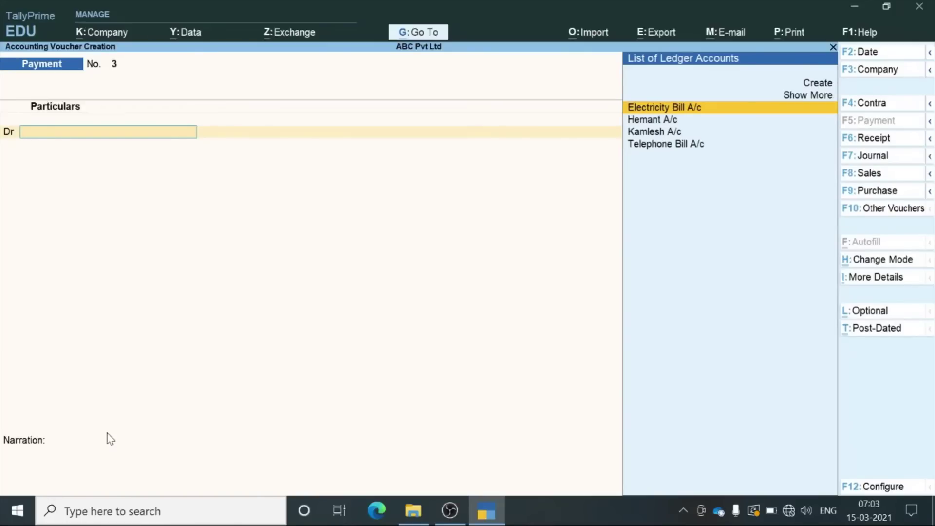
Debit Telephone Bill A/c with 20,000 in the new payment voucher.
text(T)
key(Return)
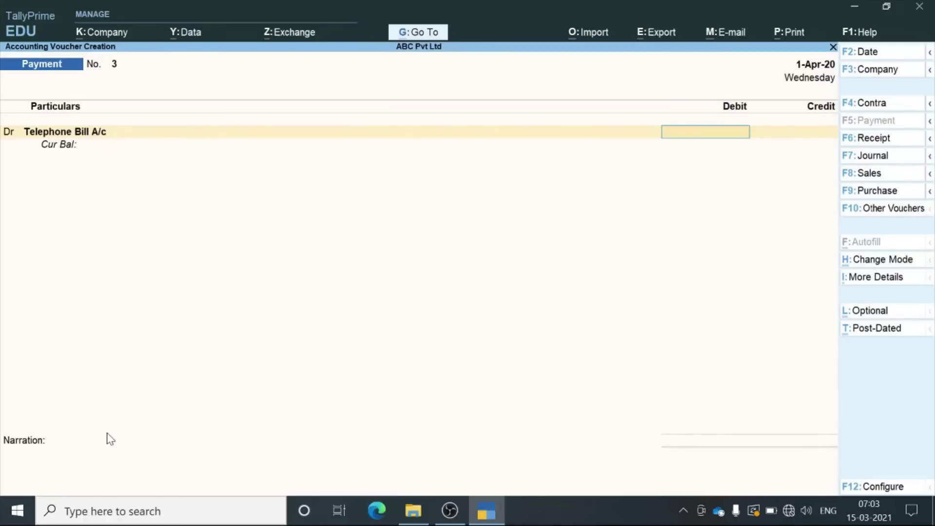
text(20000)
key(Return)
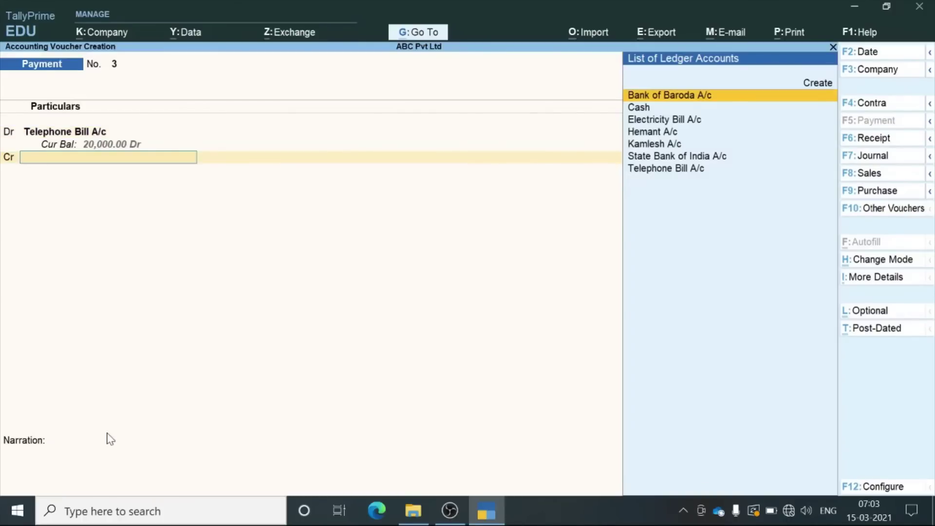
Credit State Bank of India A/c with 20,000 for the telephone bill payment.
key(Down)
key(Down)
key(Down)
key(Down)
key(Down)
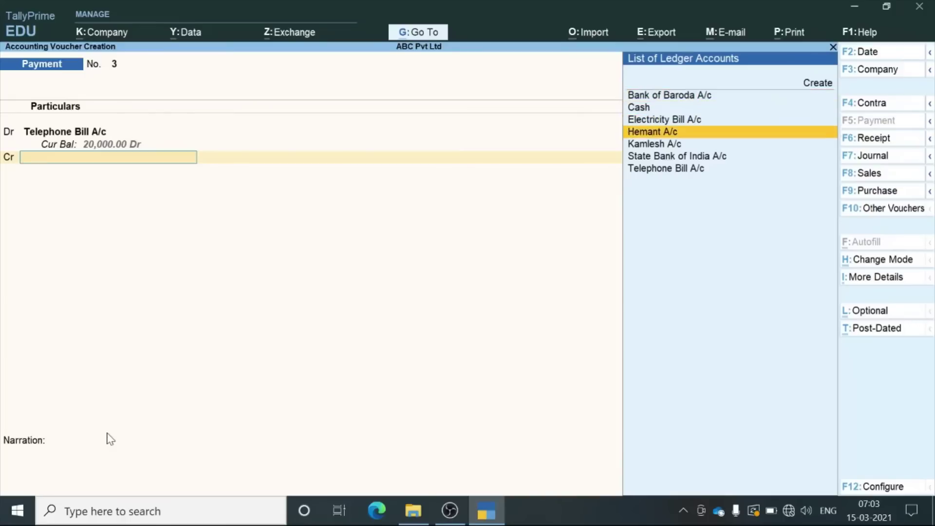
key(Return)
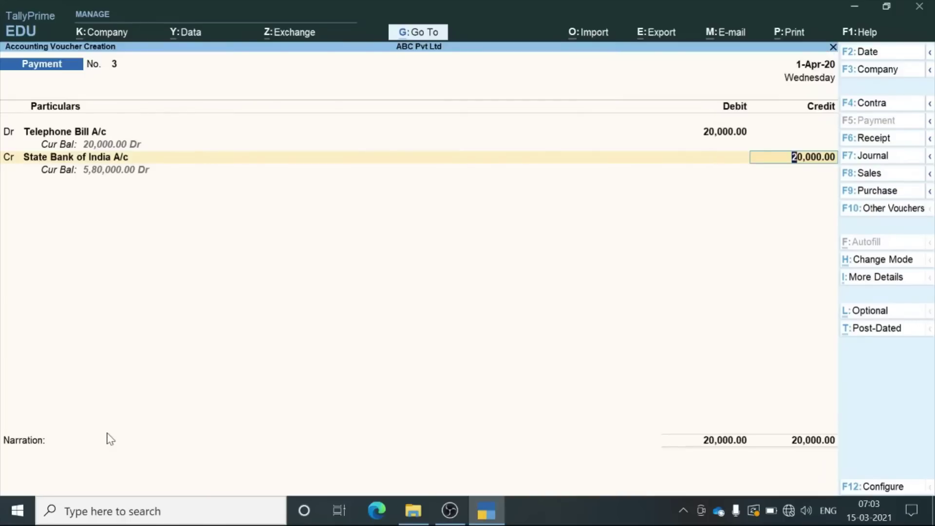
Set the telephone bill payment's bank allocation to e-Fund Transfer and save the voucher without a narration.
key(Return)
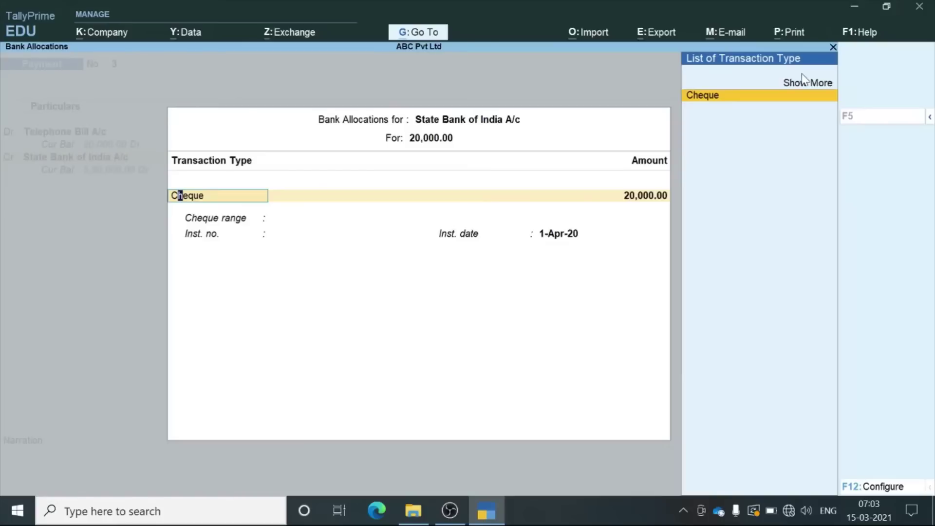
click(792, 86)
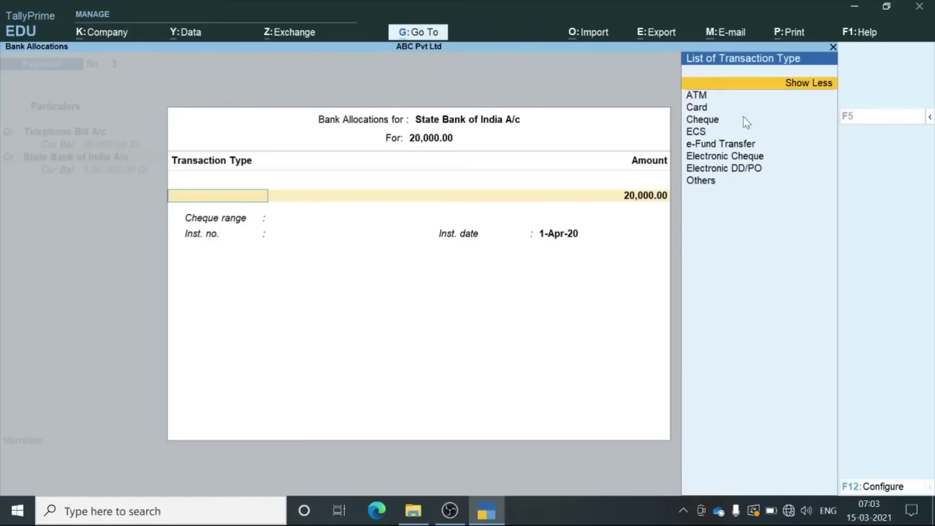
click(716, 143)
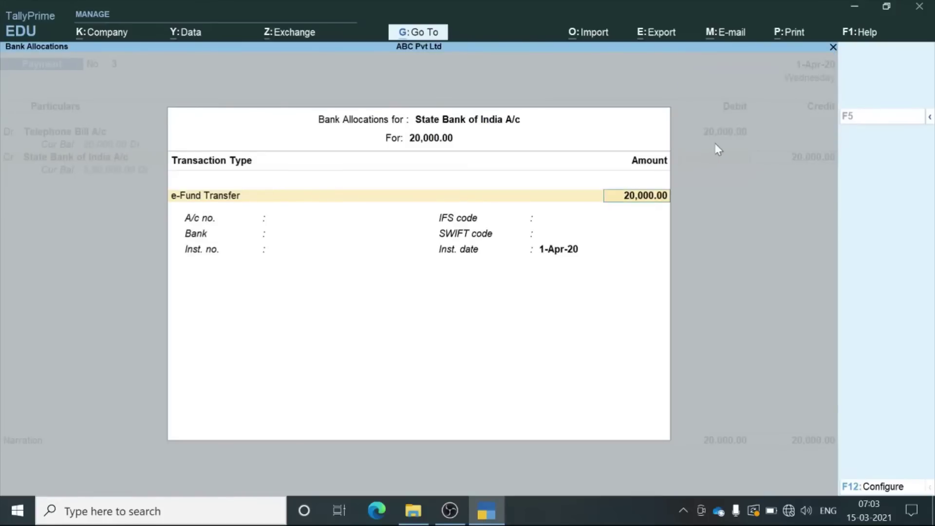
key(ctrl+a)
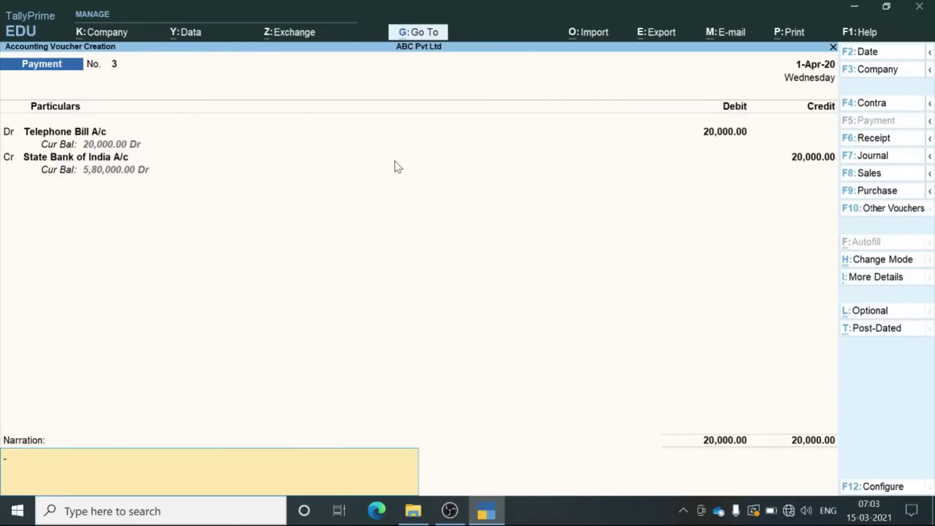
key(ctrl+a)
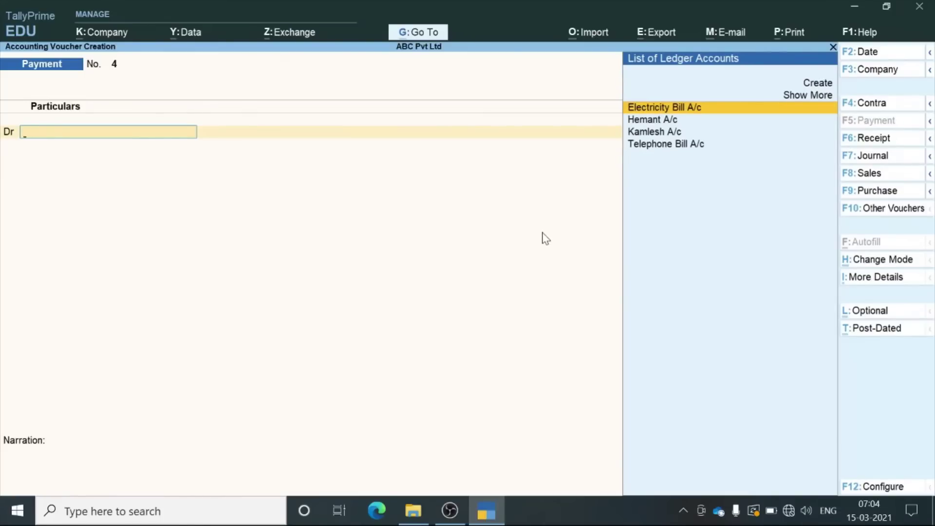
Start a receipt voucher crediting the first of the two personal party accounts with 10,000, adjusted On Account.
key(F6)
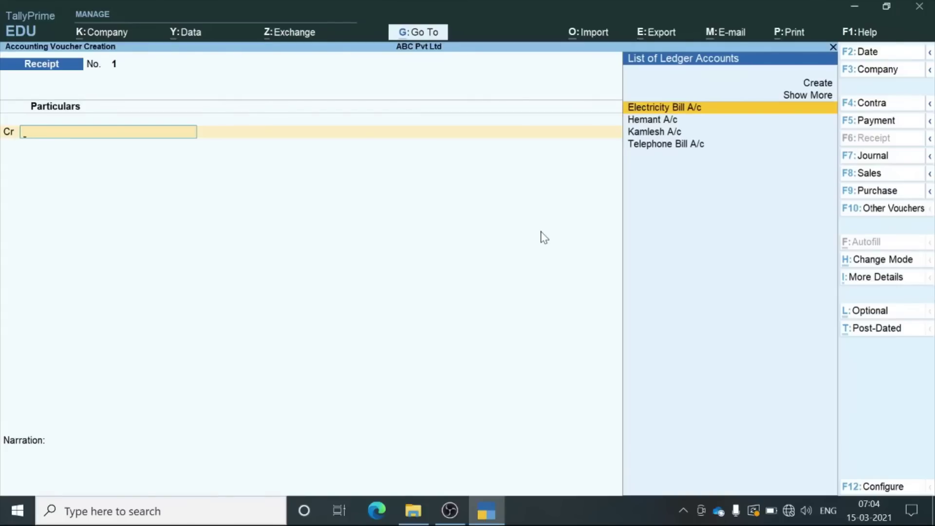
text(H)
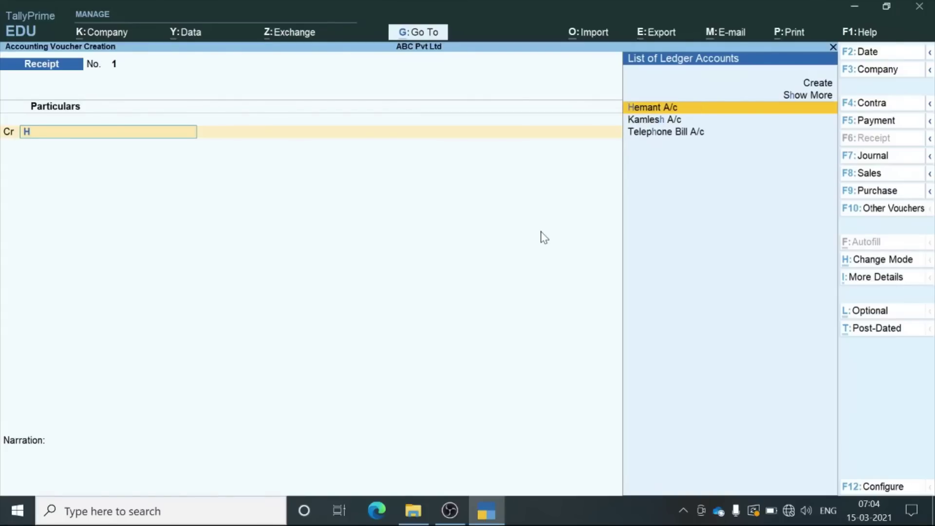
key(Return)
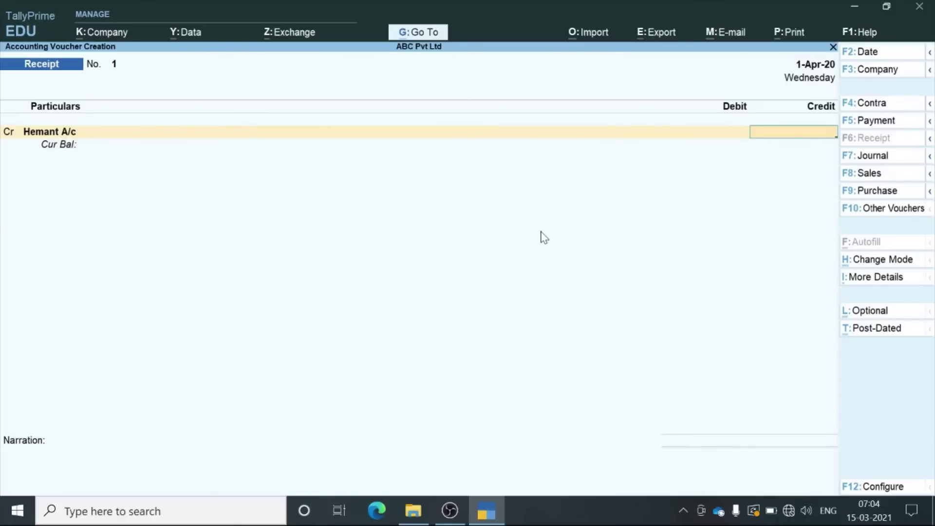
text(10000)
key(Return)
key(Return)
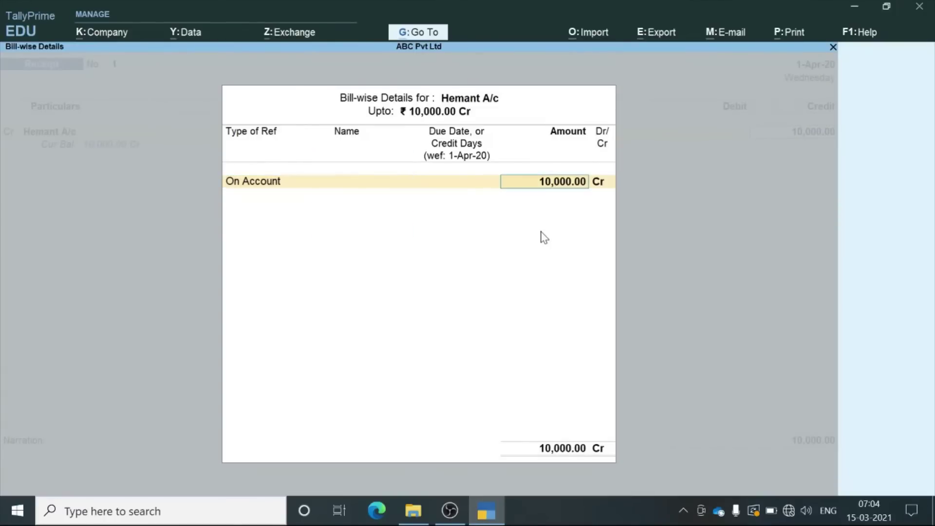
key(Return)
key(Return)
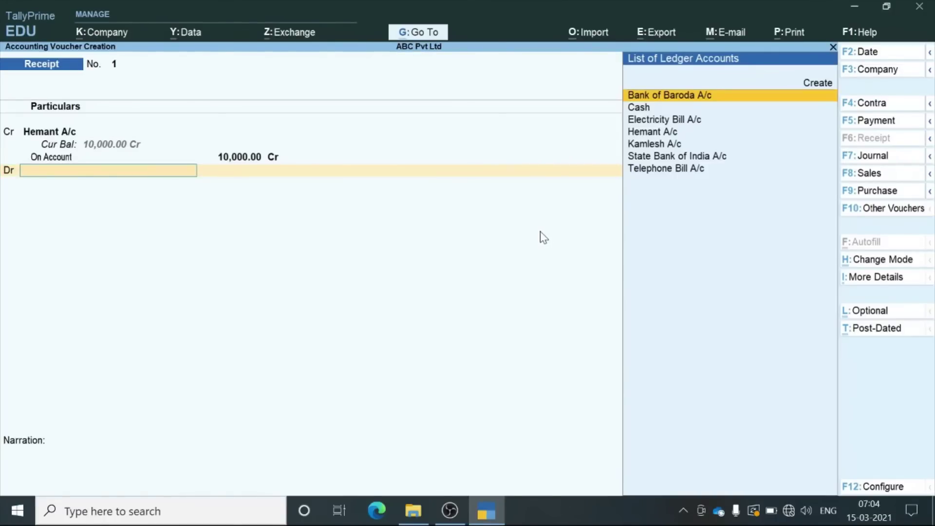
Debit Bank of Baroda A/c with 10,000 as a Cheque/DD allocation without instrument details and save the receipt voucher.
click(672, 97)
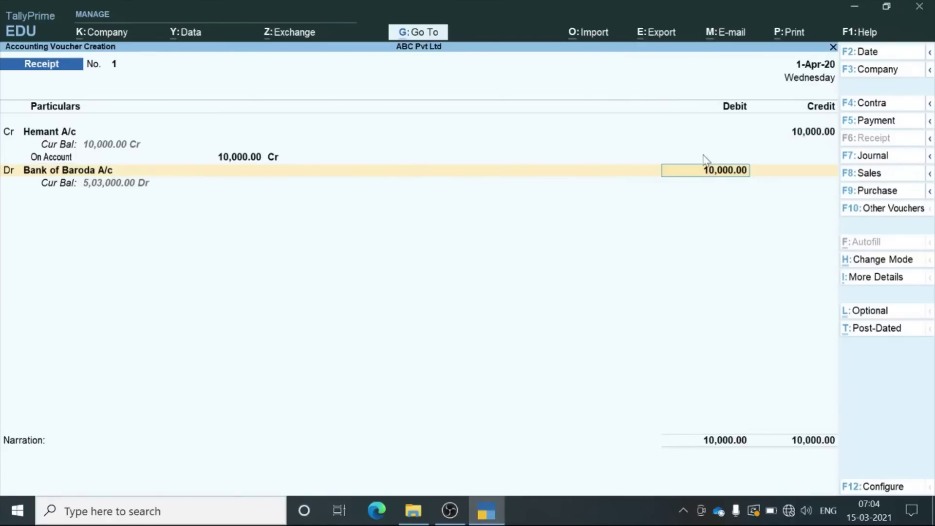
key(Return)
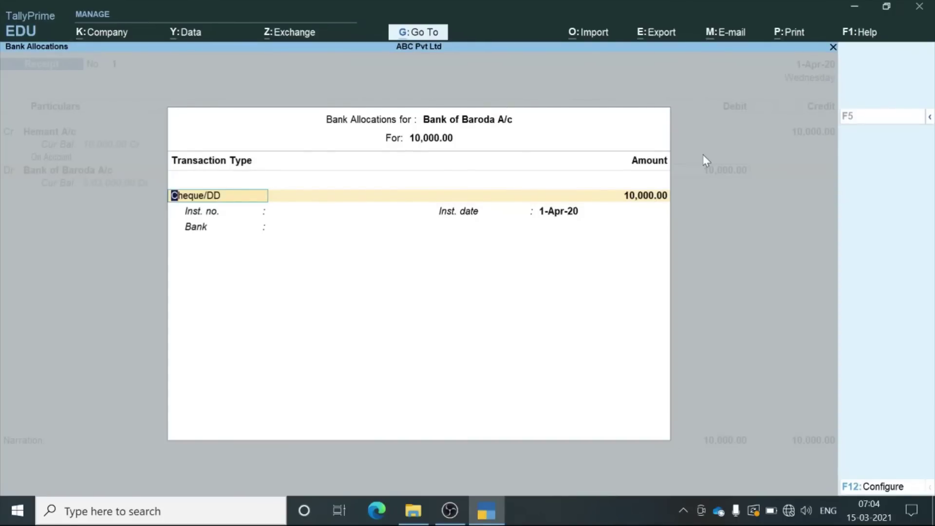
key(ctrl)
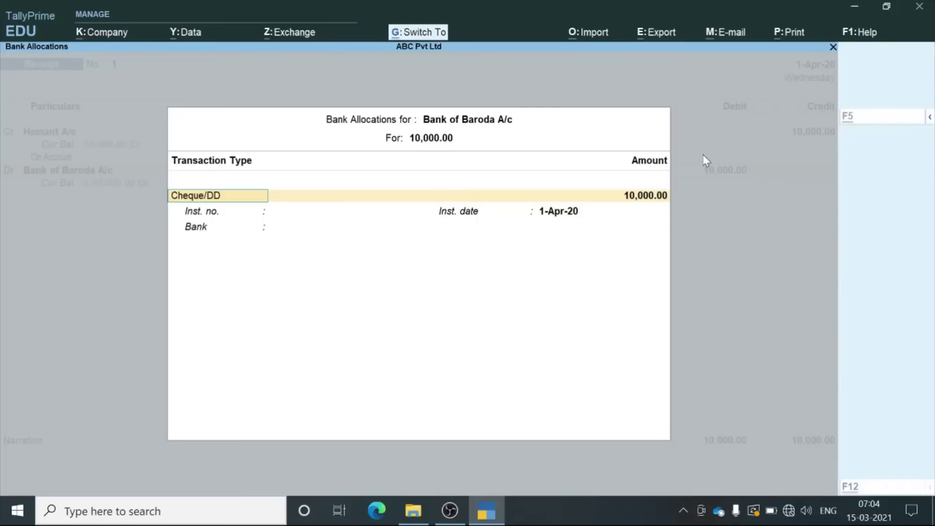
key(Return)
key(Return)
key(Return)
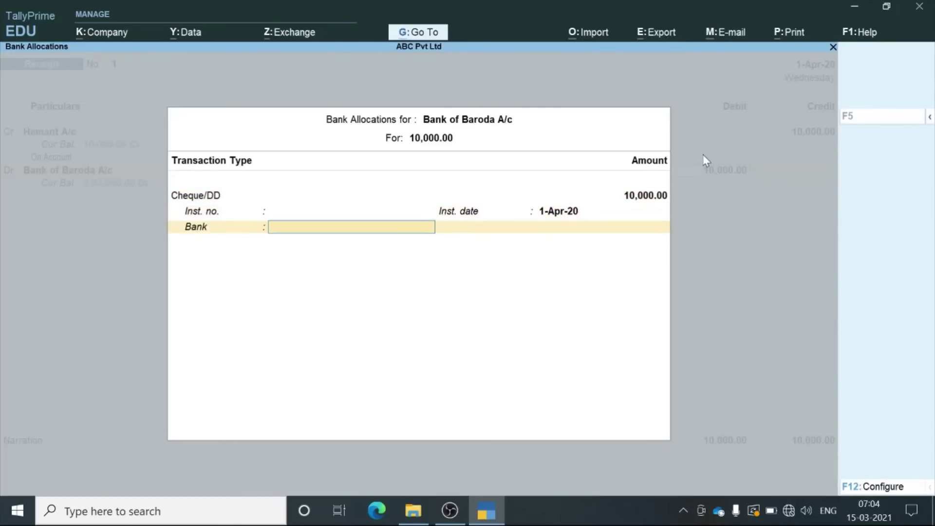
key(ctrl)
key(ctrl+a)
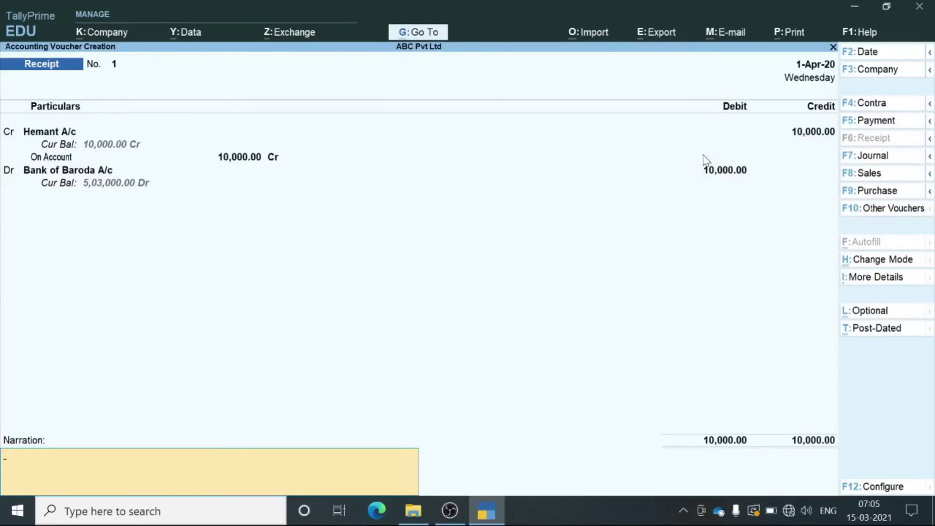
key(ctrl+a)
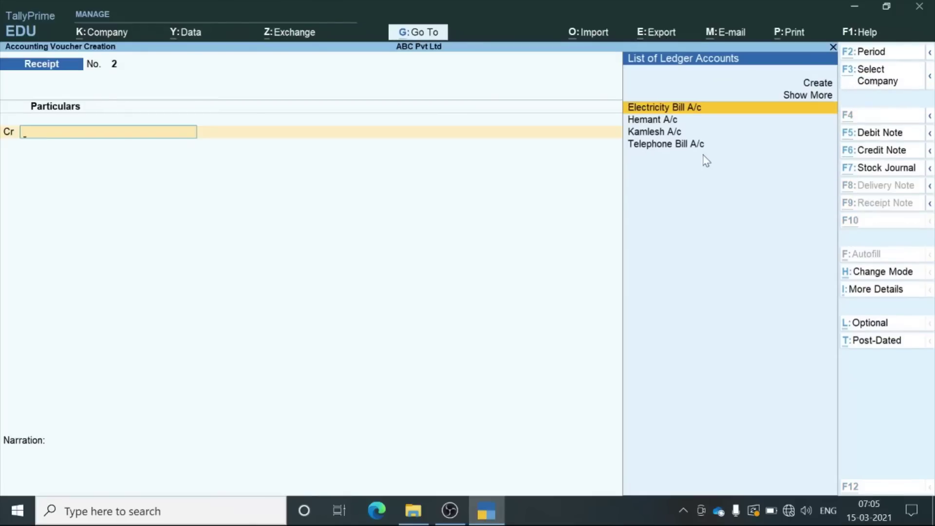
Create a ledger named Bank Interest (SBI) under Indirect Incomes from the new receipt voucher, with Not Applicable as ledger type.
key(alt+c)
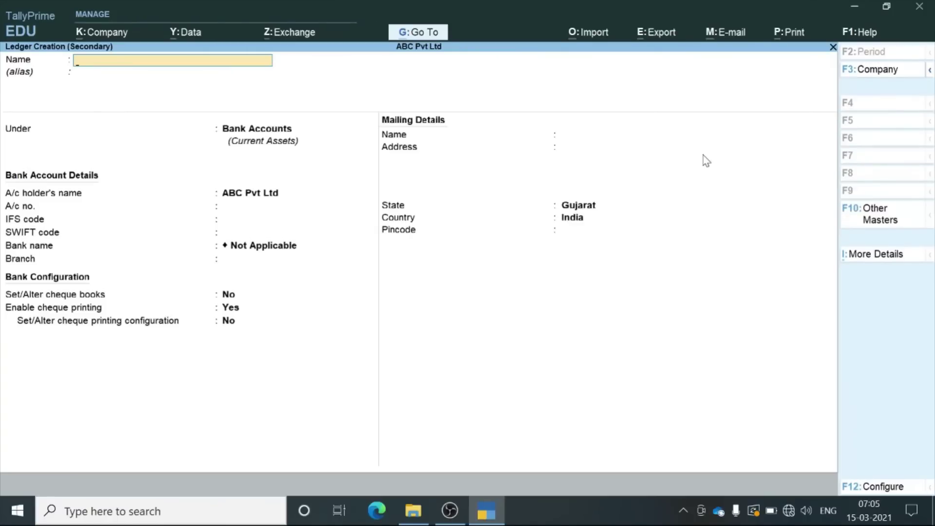
text(Bank Interest (SBI))
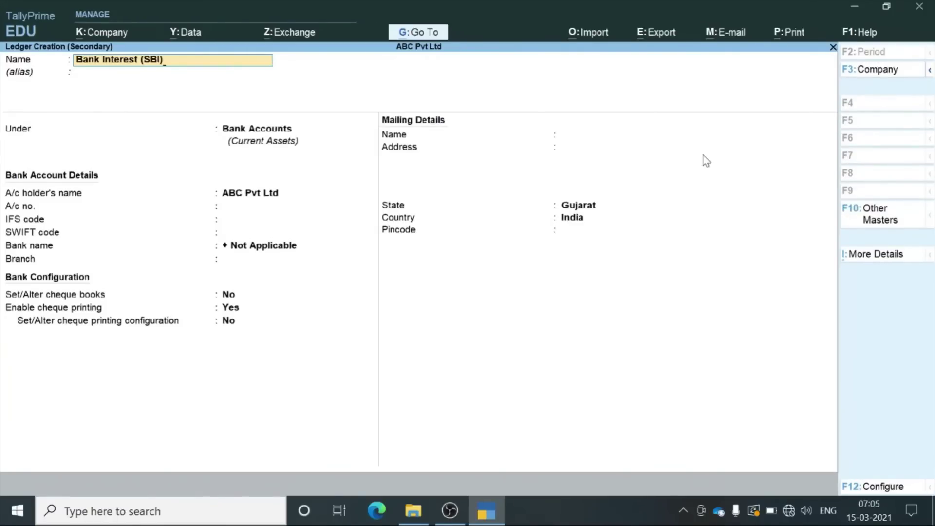
key(Return)
key(Return)
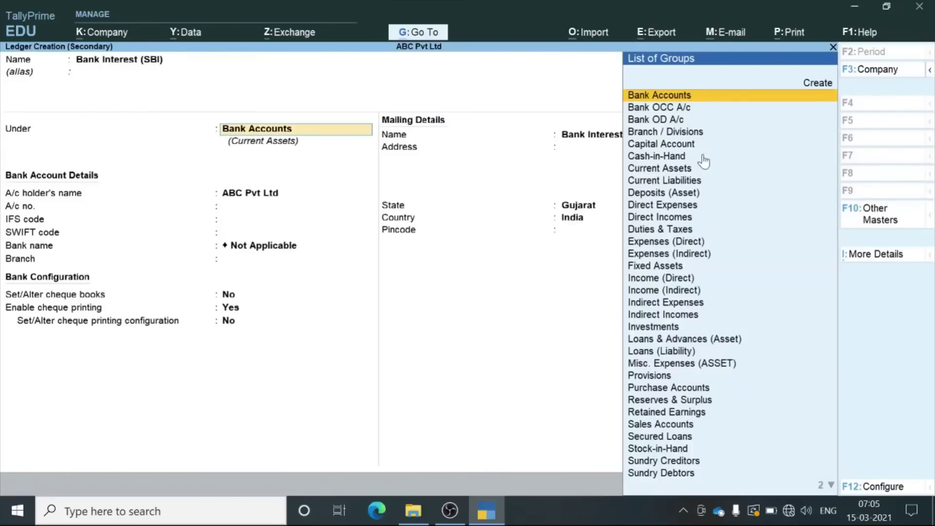
text(i)
key(Down)
key(Down)
key(Down)
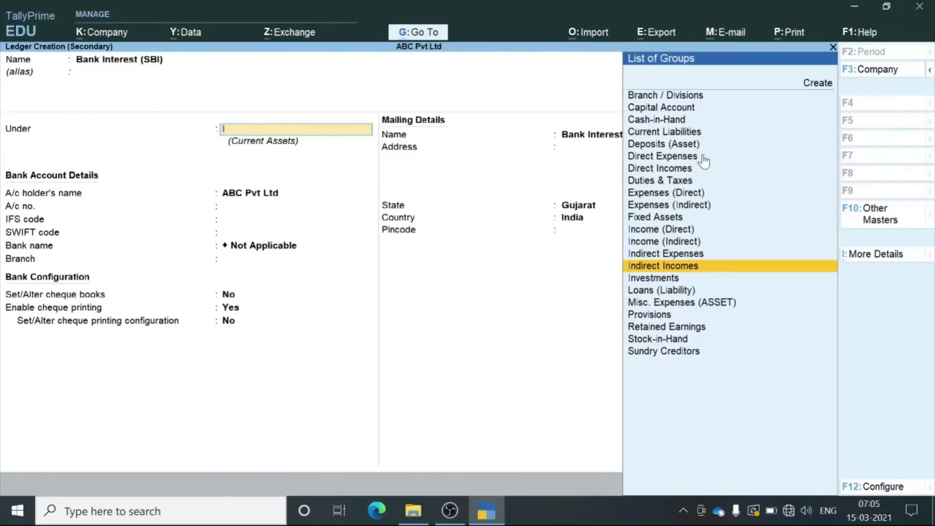
key(Return)
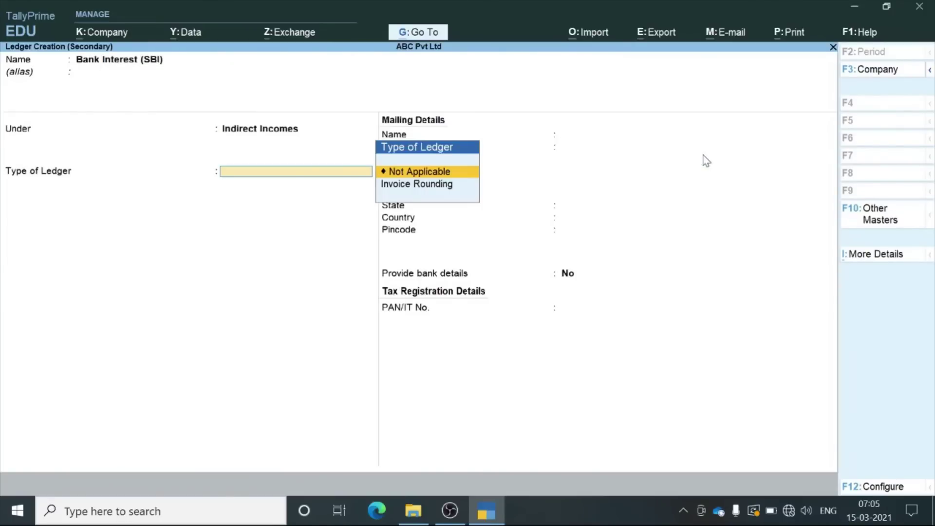
key(Return)
key(ctrl+a)
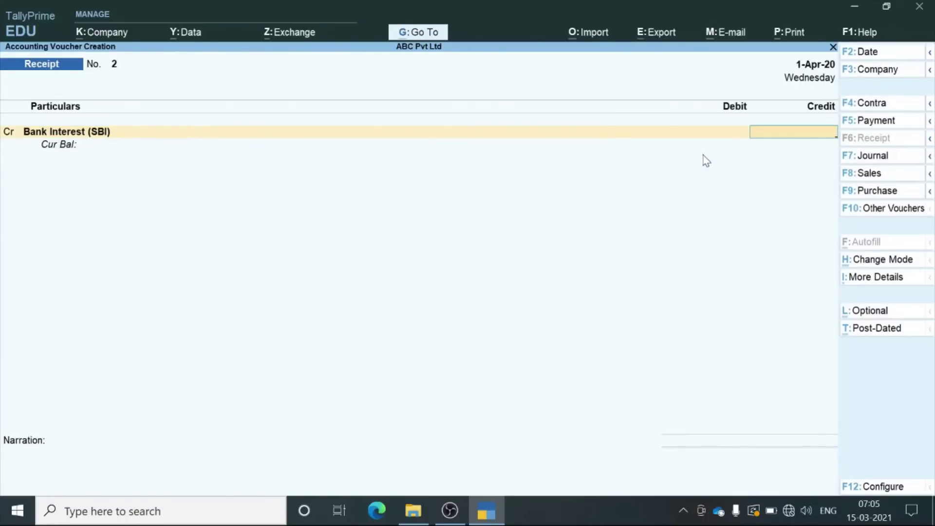
Credit Bank Interest (SBI) with 500 and debit State Bank of India A/c with the same amount.
text(500)
key(Return)
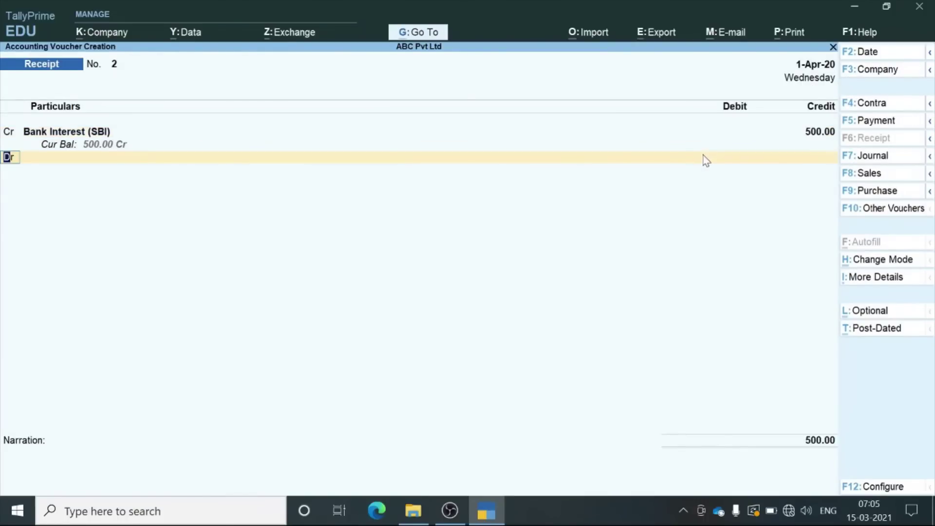
key(Return)
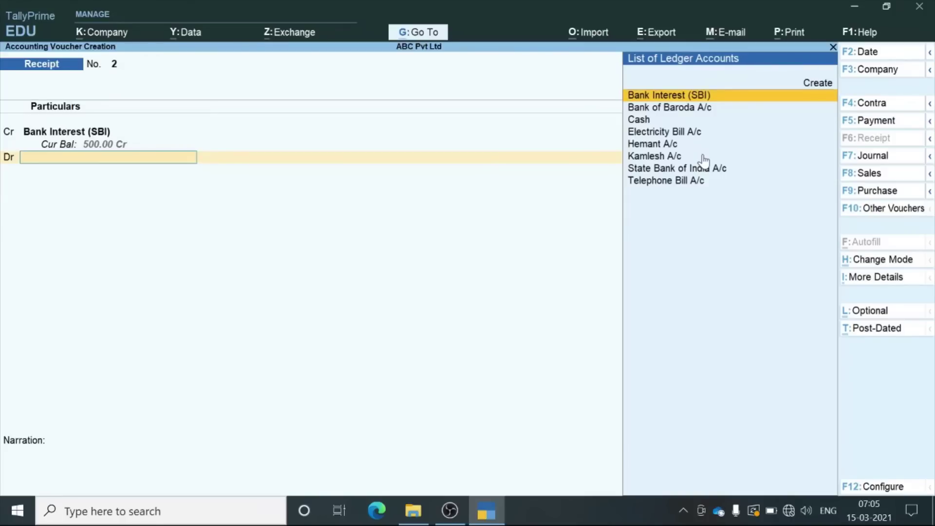
key(Down)
key(Down)
key(Down)
key(Down)
key(Down)
key(Down)
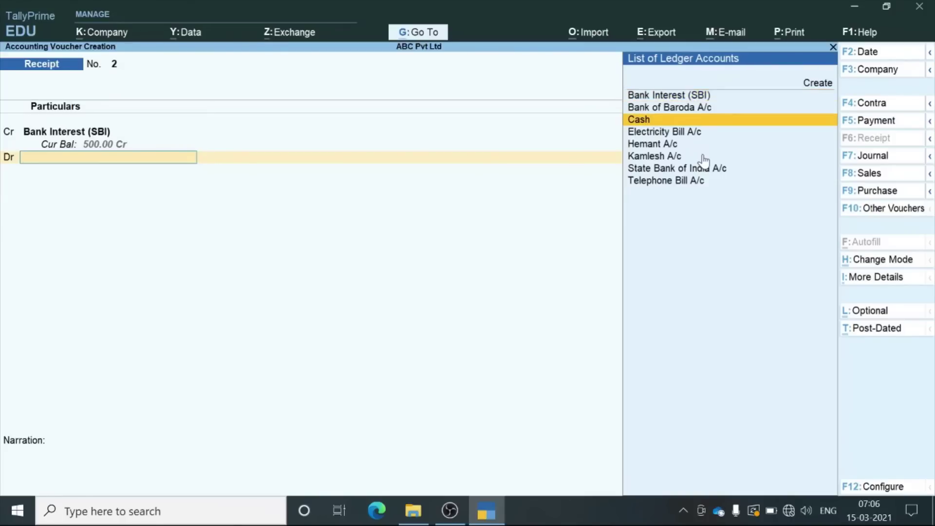
key(Return)
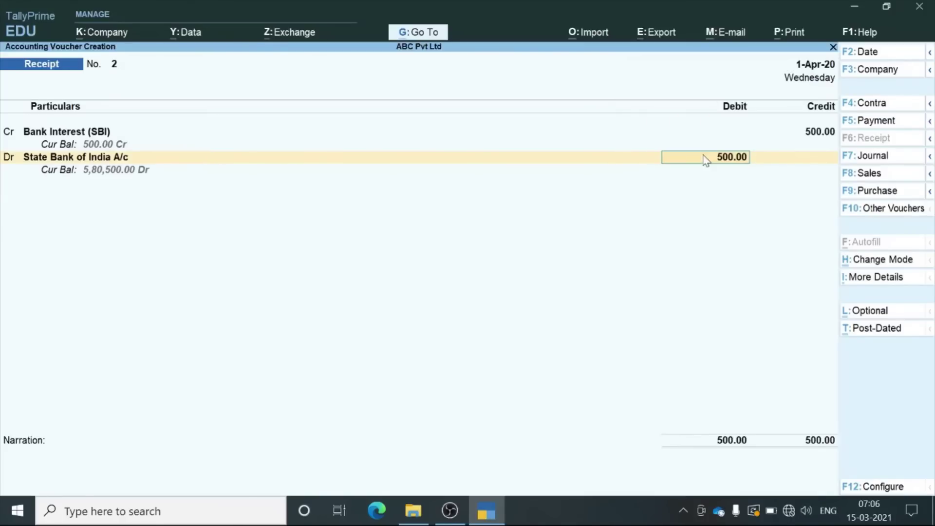
key(Return)
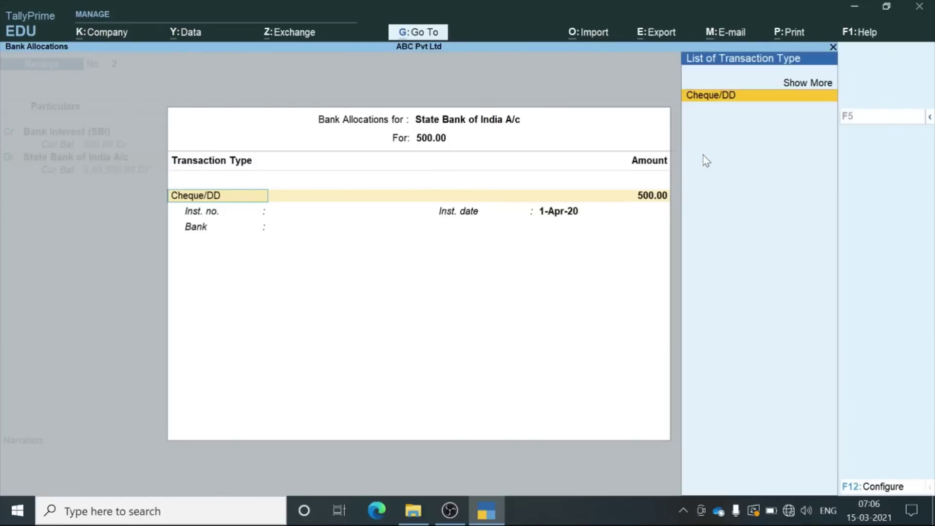
Set the bank interest receipt's bank allocation to e-Fund Transfer and save the voucher without a narration.
click(797, 85)
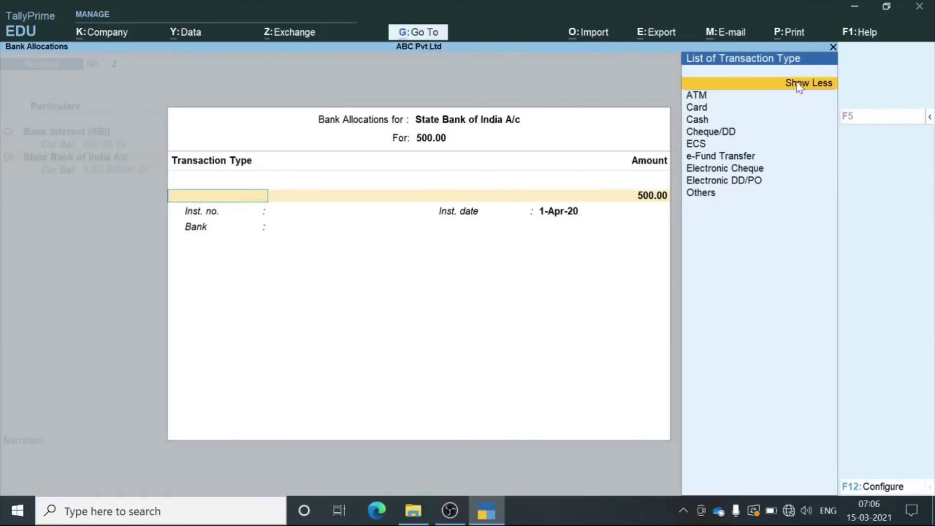
click(715, 154)
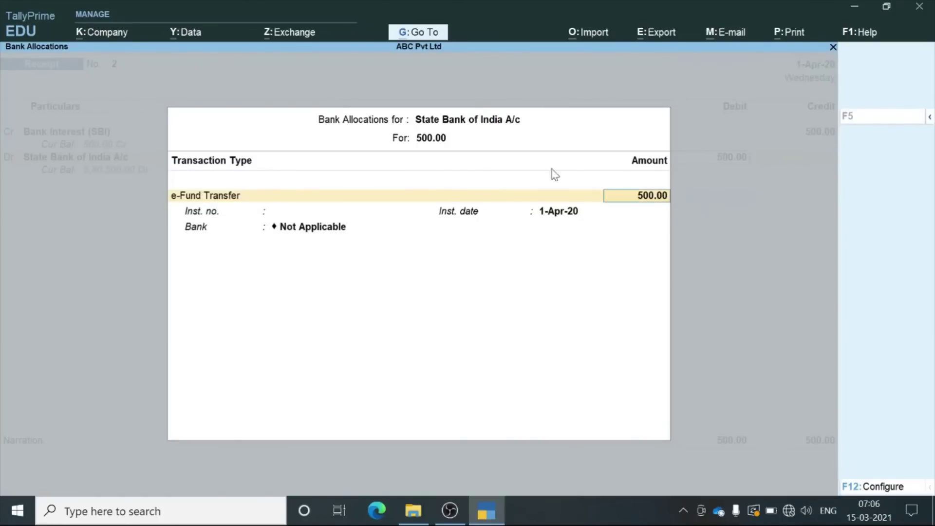
key(Return)
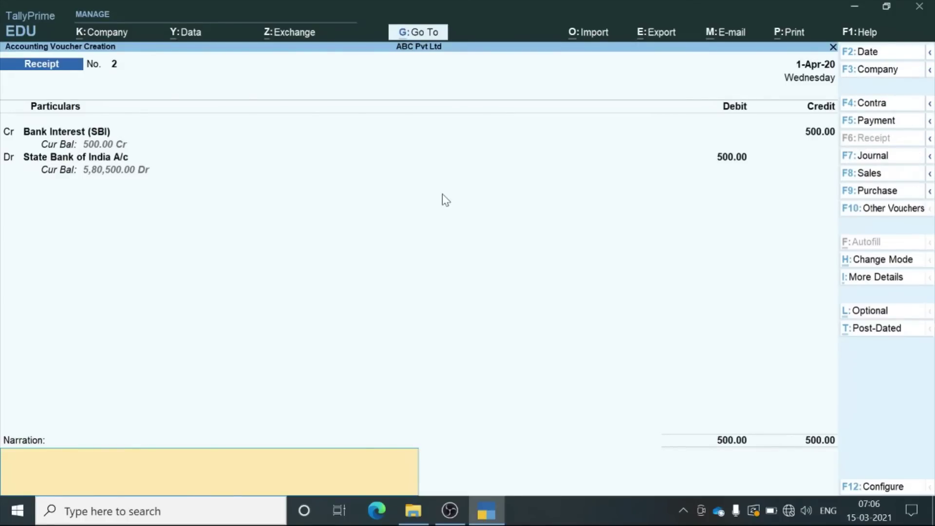
key(Return)
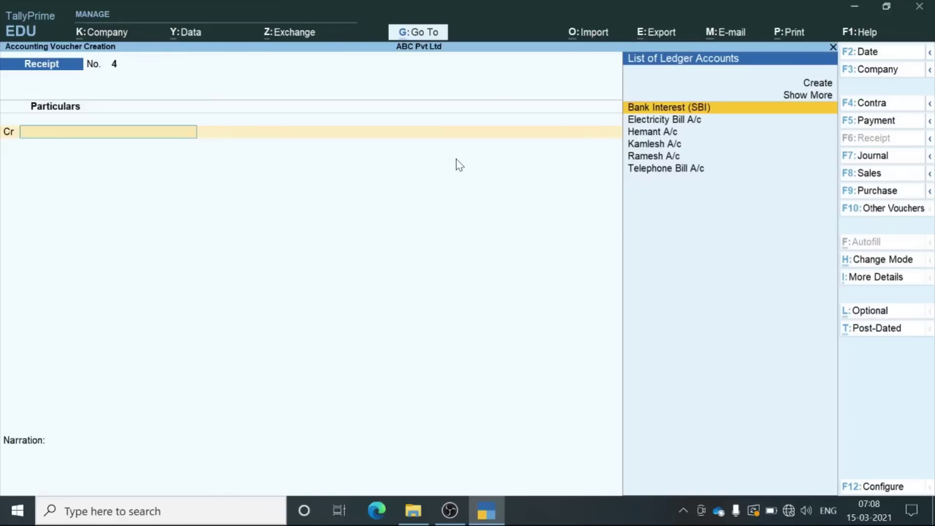
Credit the first listed personal party account with 1,00,000 in a new receipt voucher, adjusted On Account.
text(h)
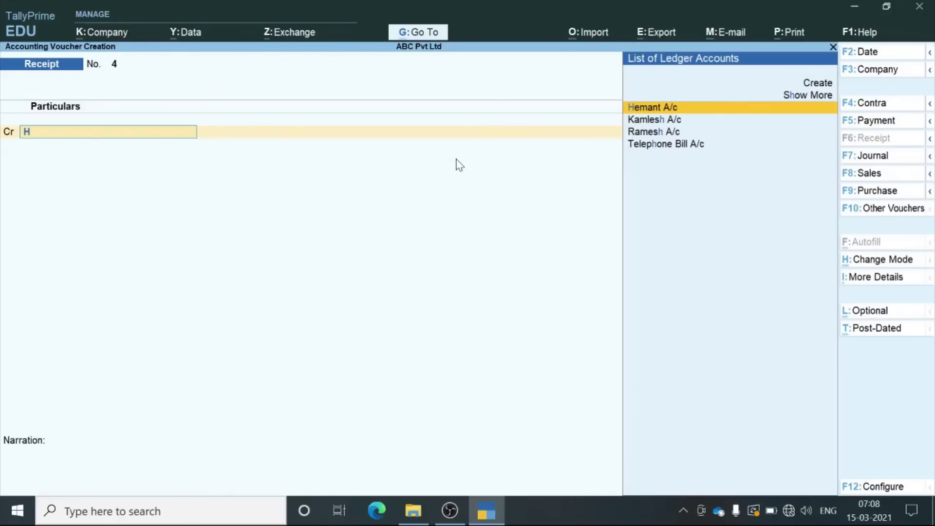
key(Return)
text(100000)
key(Return)
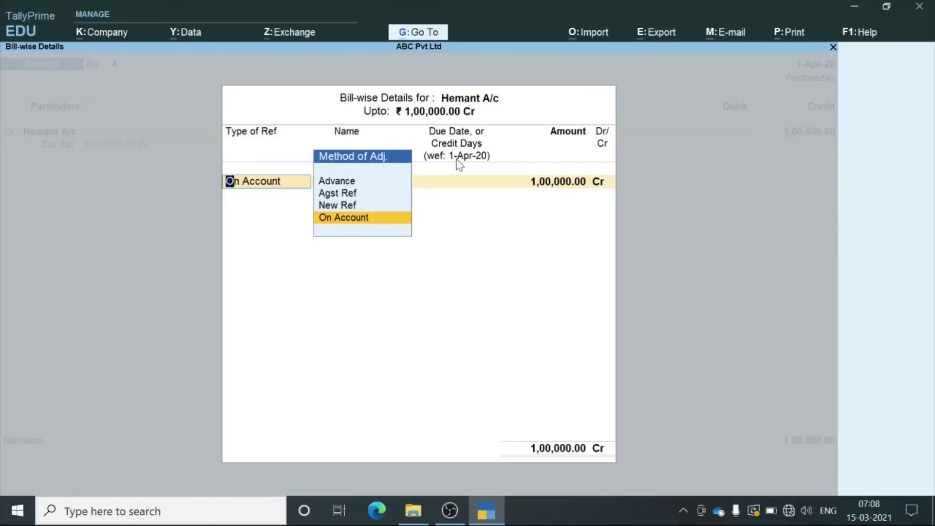
key(Return)
Debit Bank of Baroda A/c with 1,00,000 for the party receipt.
key(Return)
key(Return)
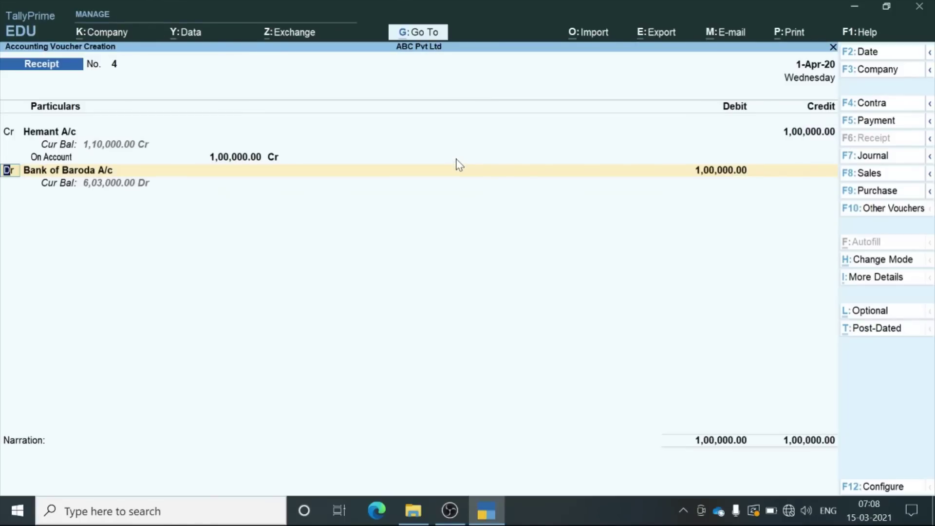
key(Return)
key(Return)
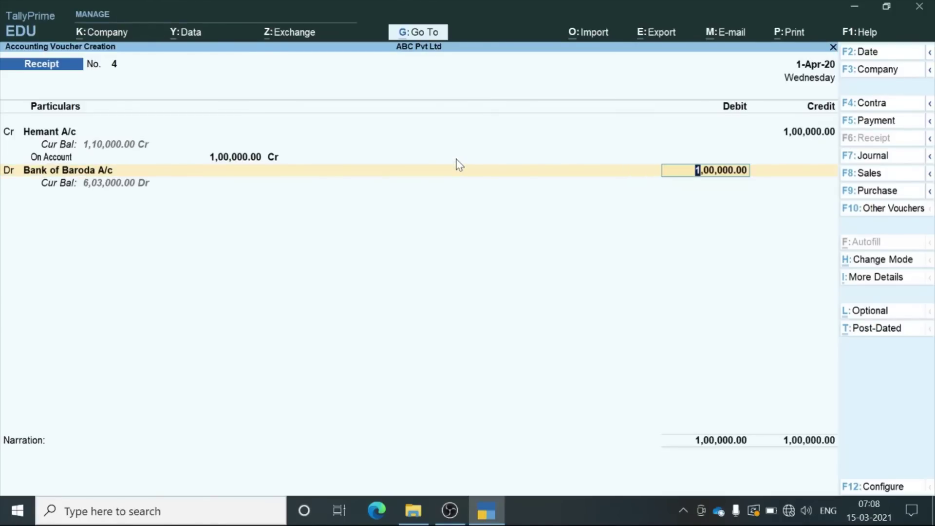
key(Return)
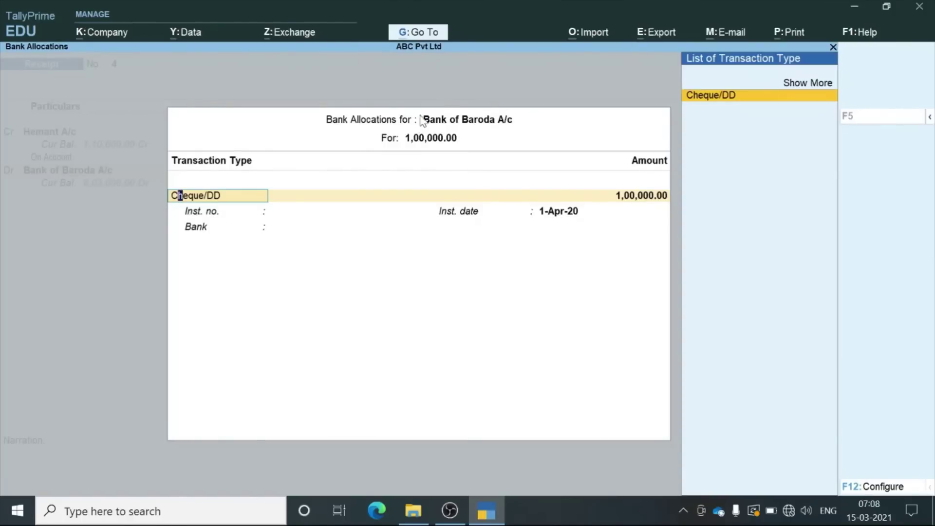
Set the 1,00,000 receipt's bank allocation to e-Fund Transfer and save the voucher without a narration.
click(792, 87)
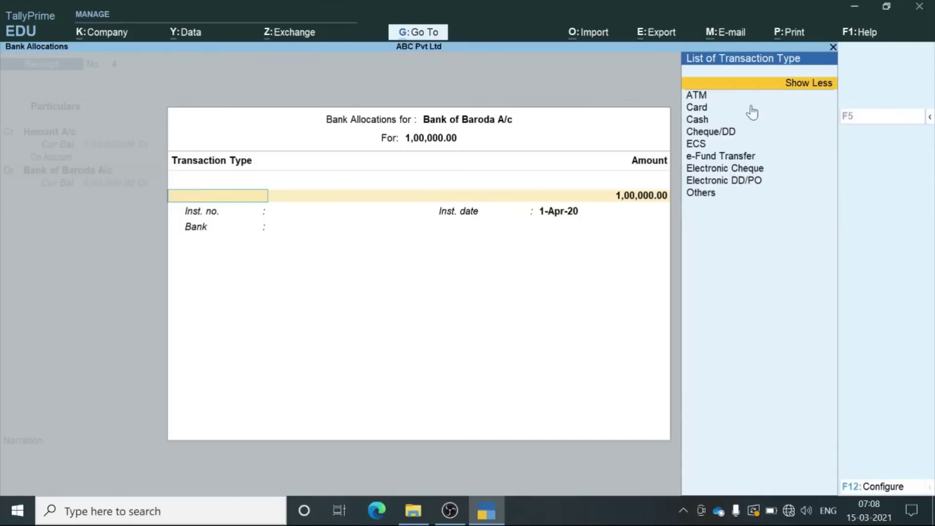
click(697, 157)
key(Return)
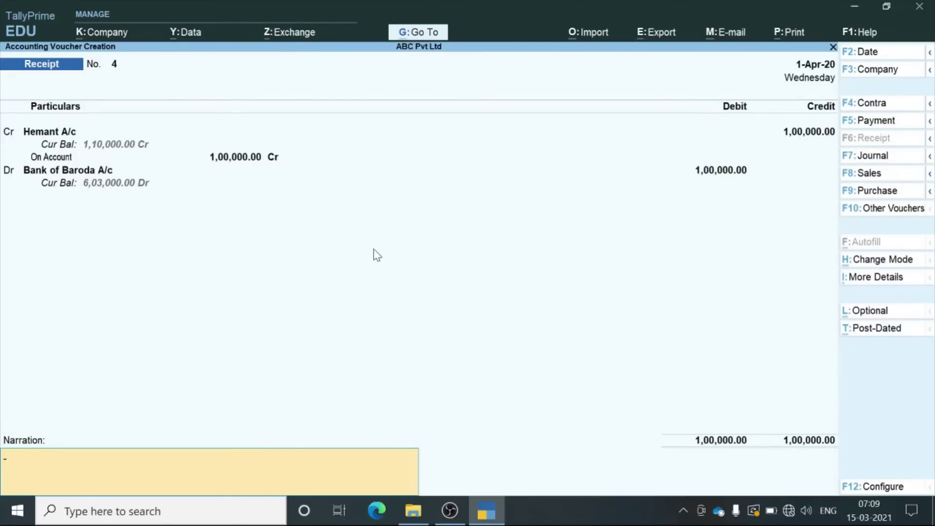
key(Return)
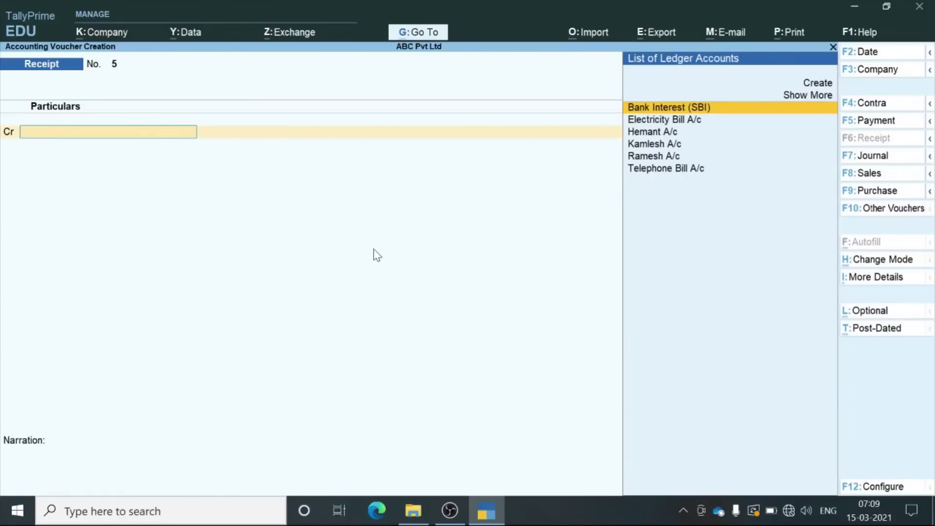
Leave voucher entry and open the bank reconciliation for Bank of Baroda A/c.
key(Escape)
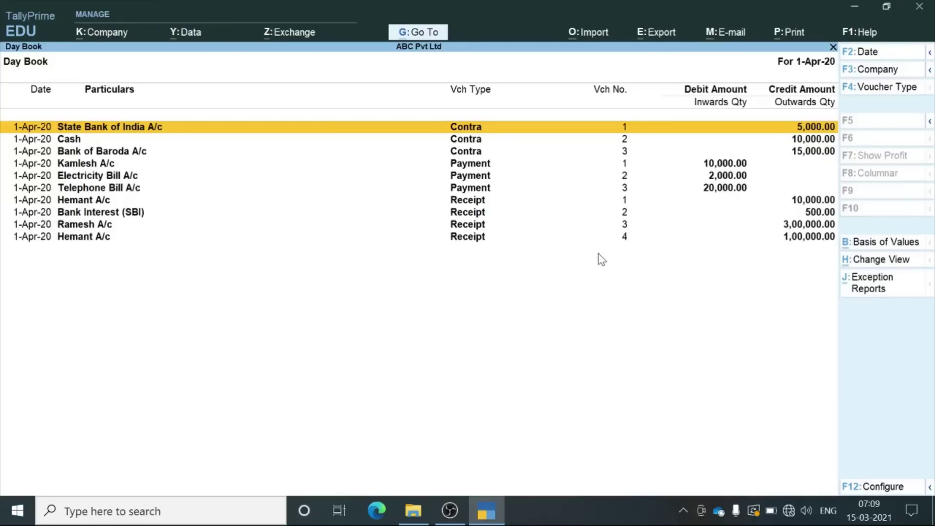
key(Escape)
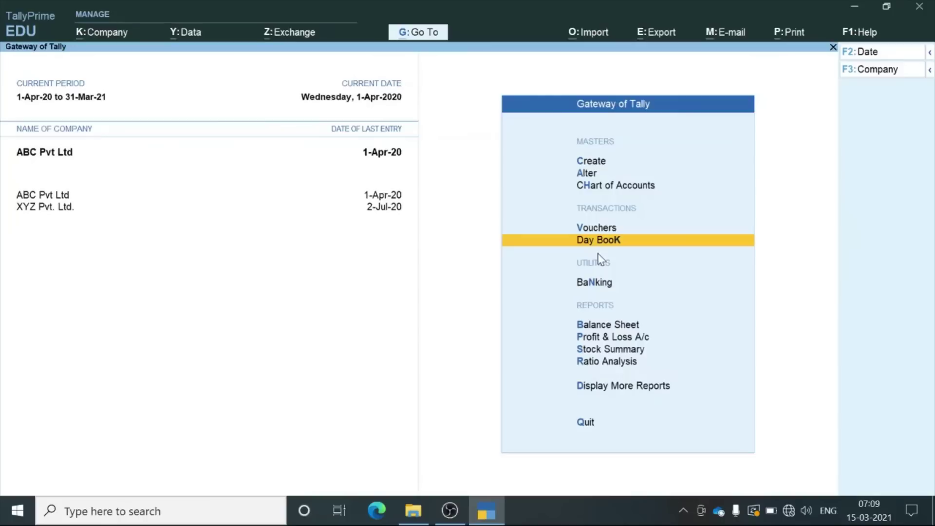
key(n)
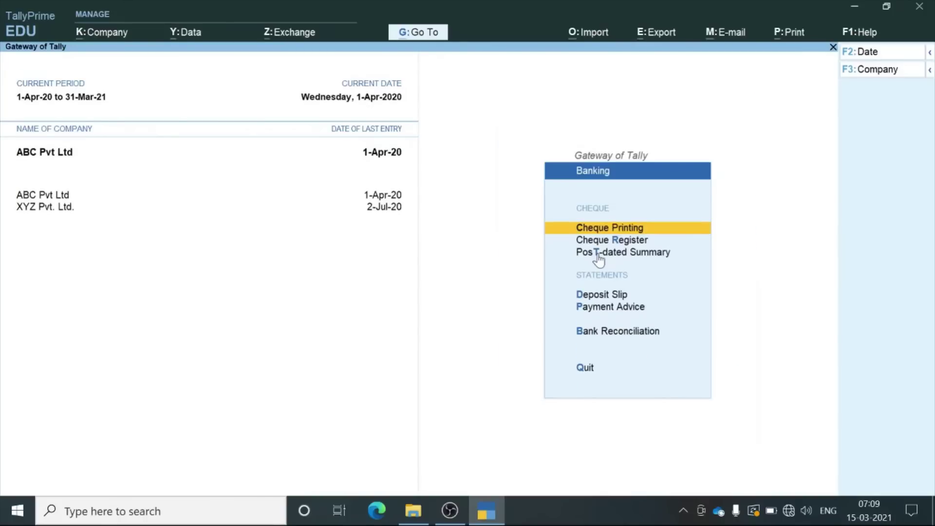
key(b)
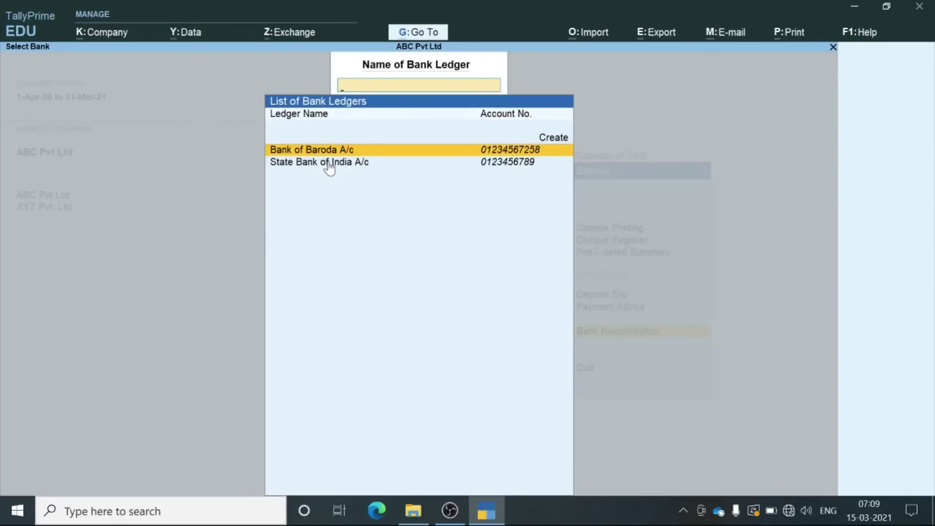
key(Return)
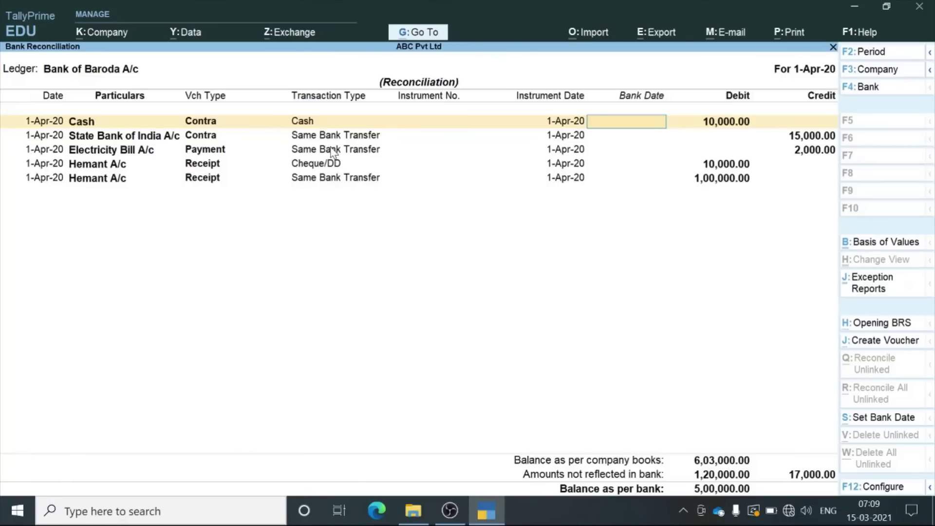